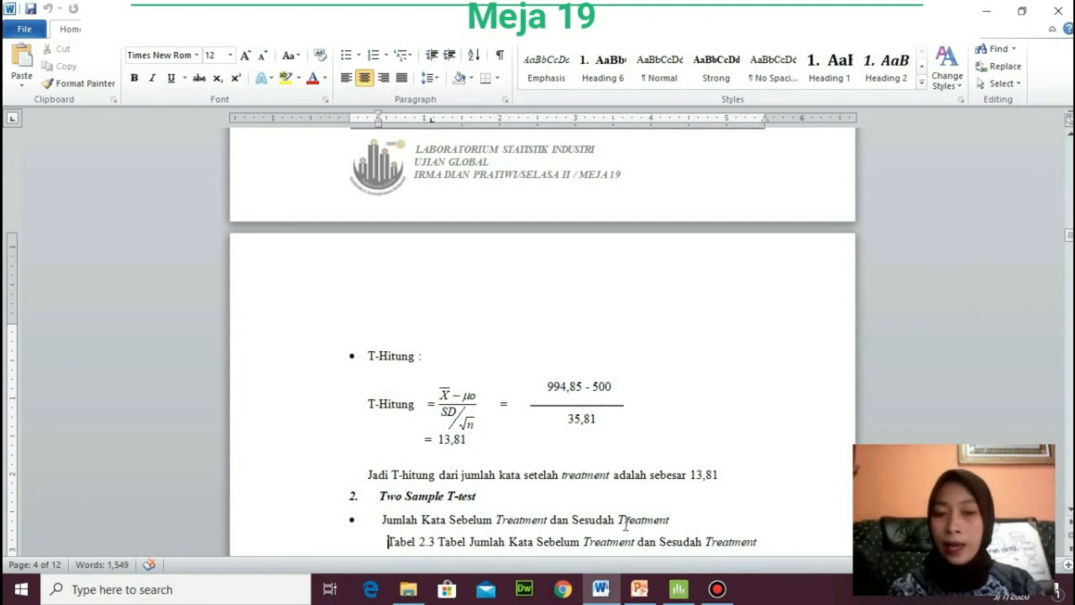
Review Tabel 2.3 in the Two Sample T-test section, covering word counts before and after treatment for every participant.
key("Down")
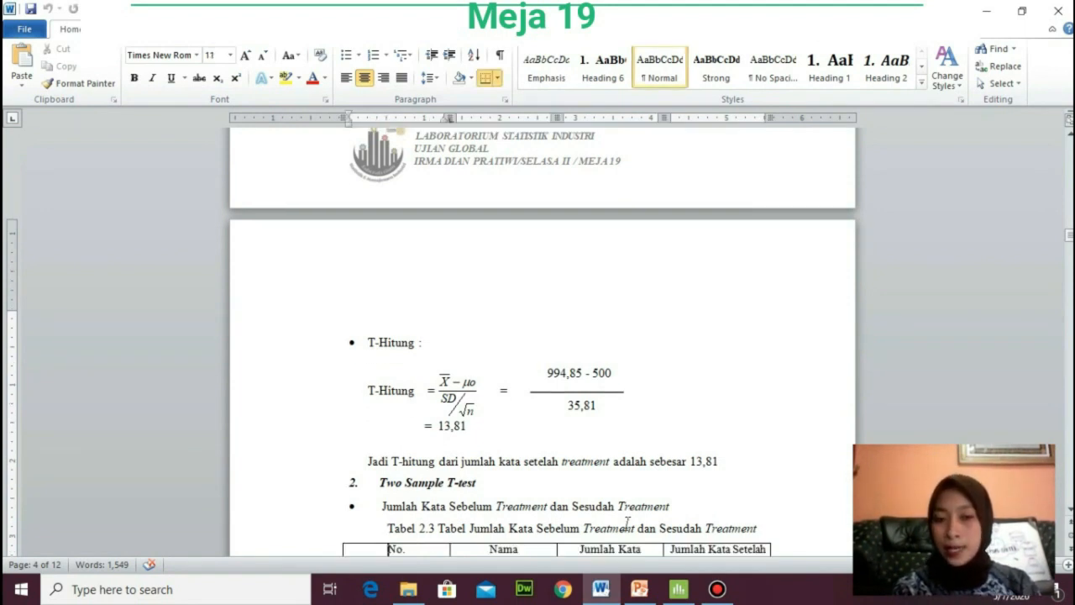
key("Down")
key("Down")
key("Down")
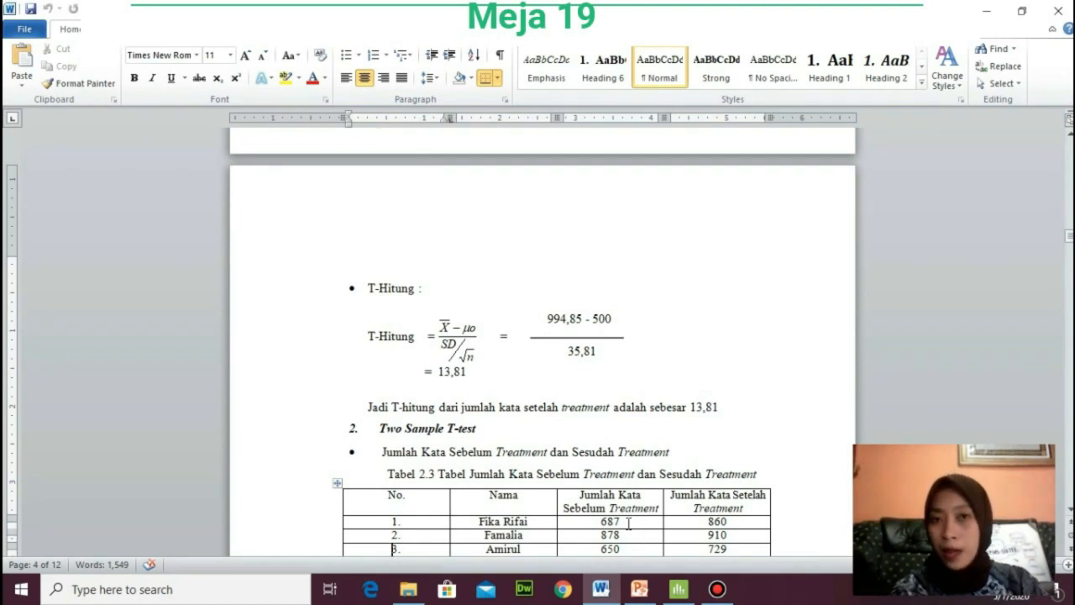
key("Down")
key("Down")
key("Down")
key("Down")
key("Down")
key("Down")
key("Down")
key("Down")
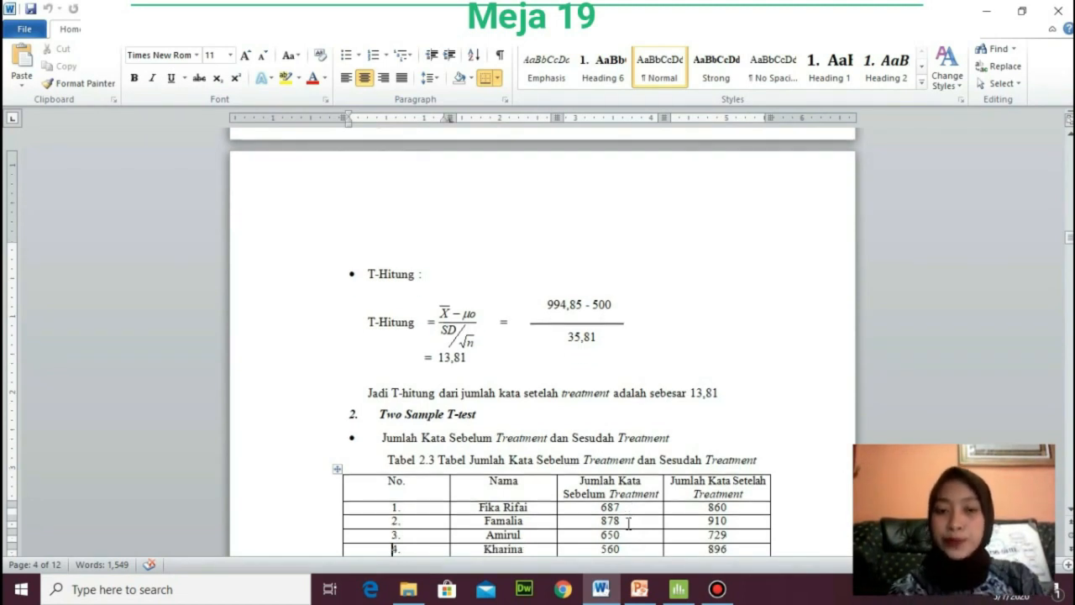
key("Down")
key("Down")
key("Down")
key("Down")
key("Down")
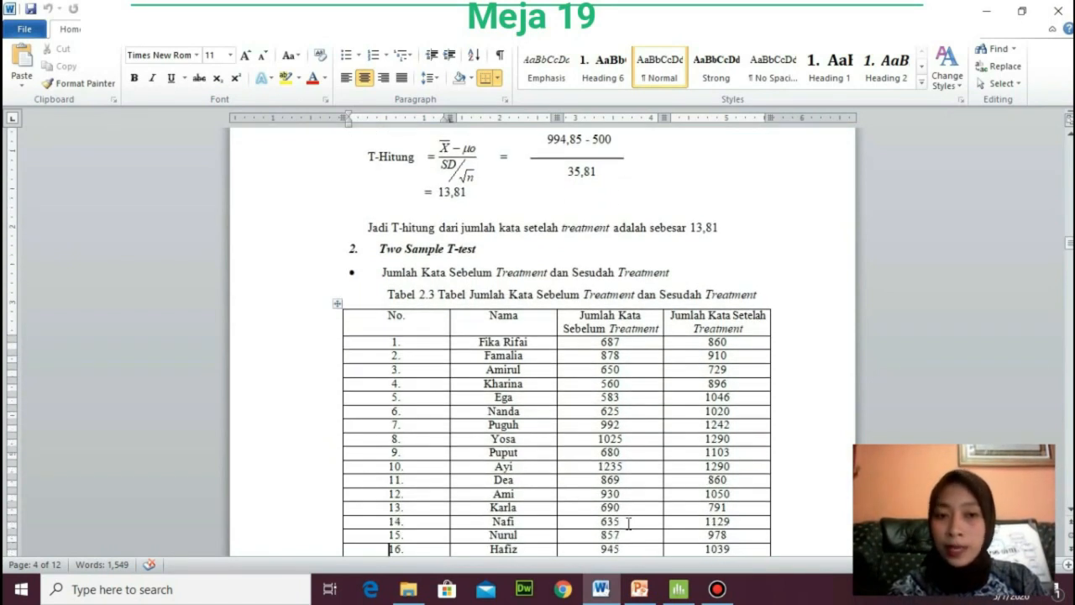
key("Down")
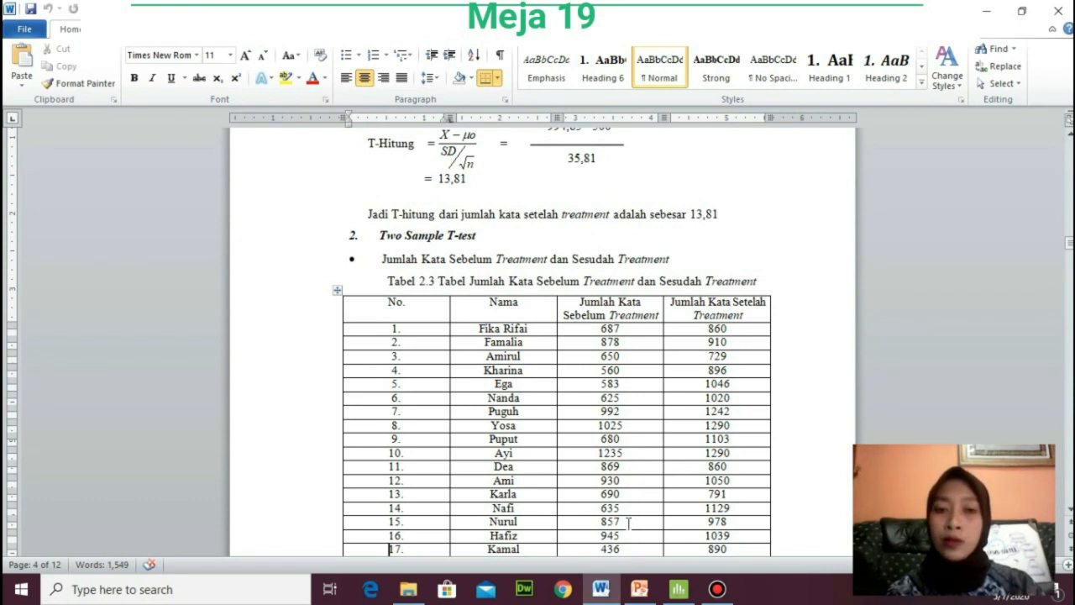
key("Down")
key("Down")
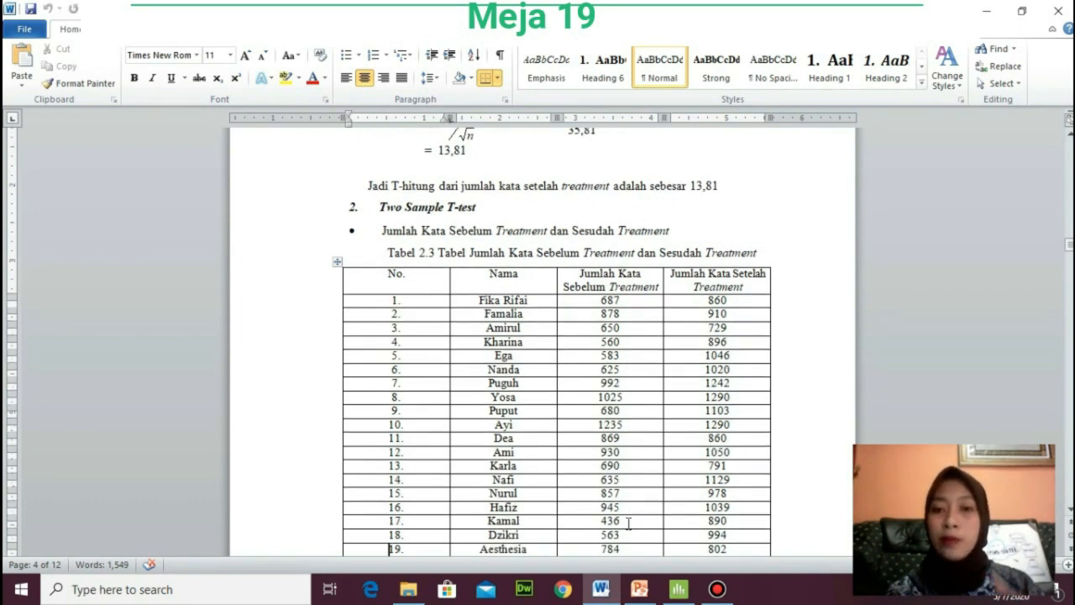
key("Down")
key("Down")
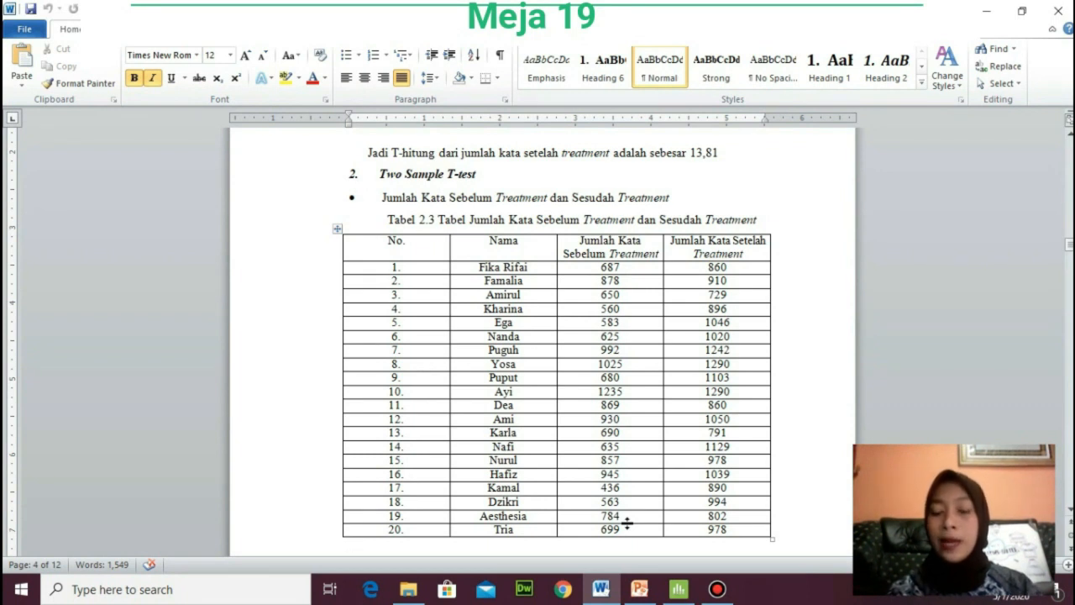
Read the mean calculations for the word counts before and after treatment, including their concluding sentence.
scroll(626, 523, "down", 4)
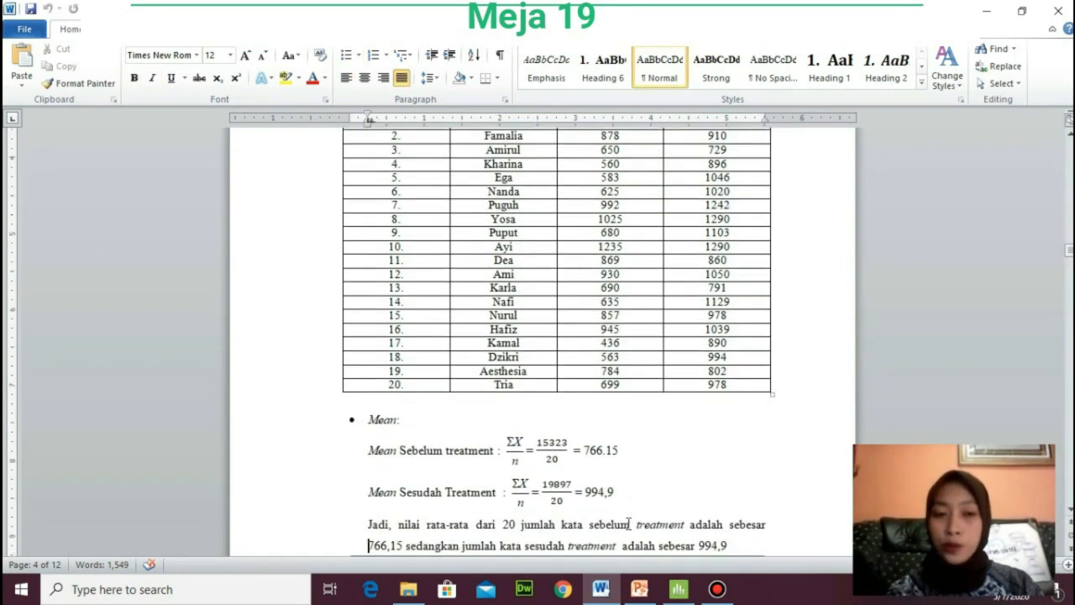
scroll(628, 523, "down", 8)
key("Up")
key("Up")
key("Up")
key("Up")
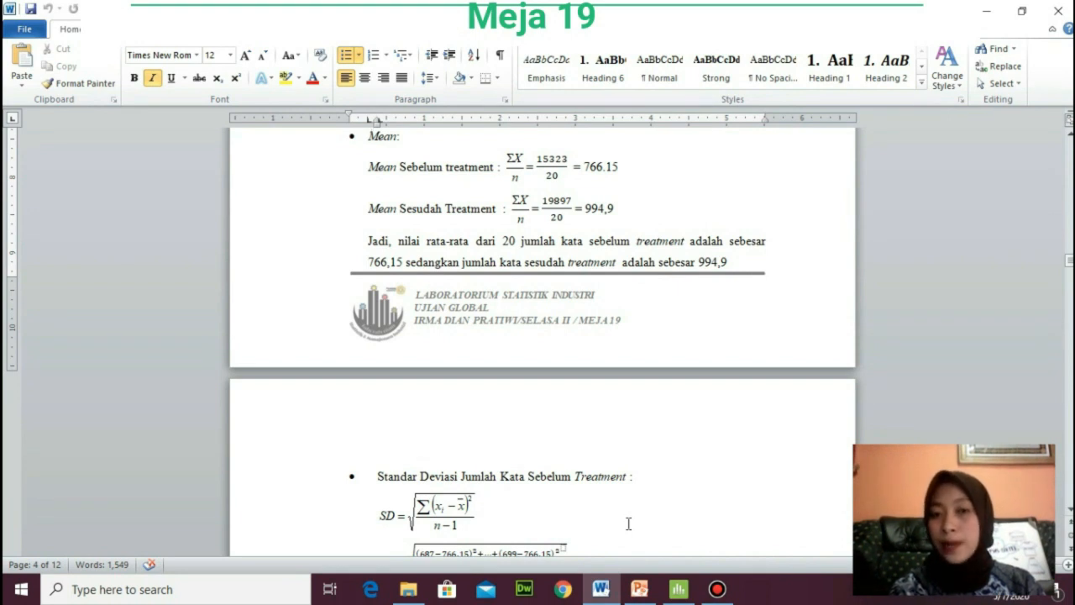
key("Down")
key("Down")
key("Down")
key("Down")
key("Down")
key("Down")
key("Down")
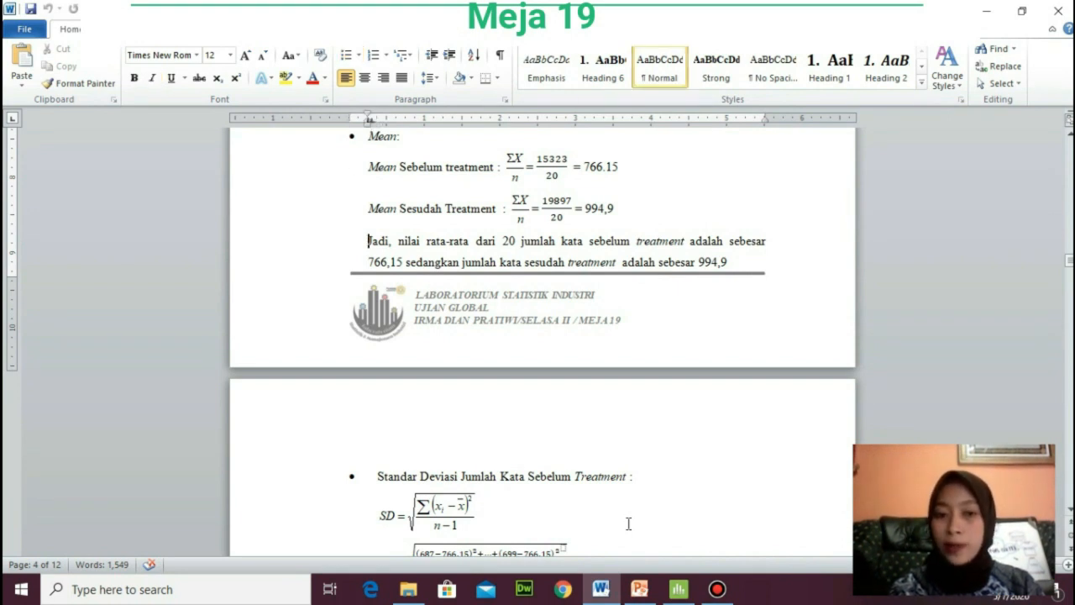
Examine the standard deviation, SE Mean and SP² calculations for the word counts before and after treatment.
key("Down")
key("Down")
key("Down")
key("Down")
key("Down")
key("Down")
key("Down")
key("Down")
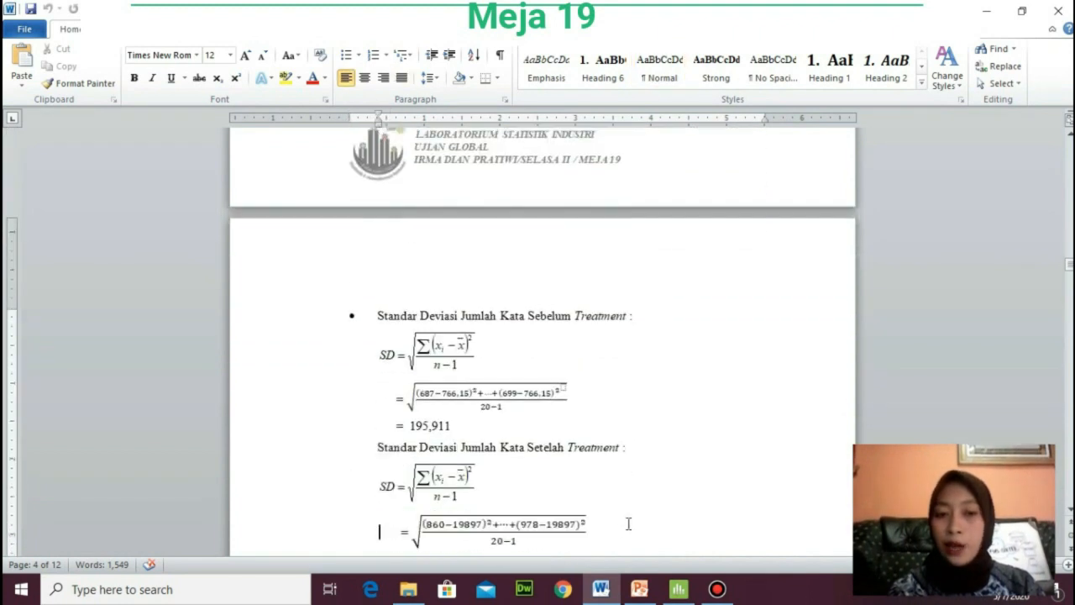
key("Down")
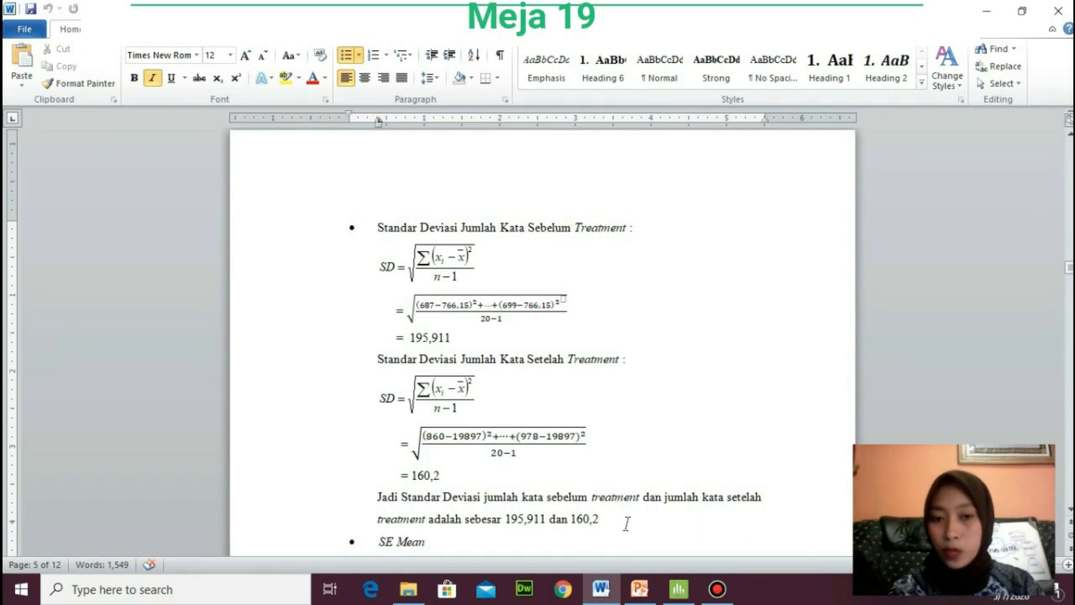
key("Down")
key("Down")
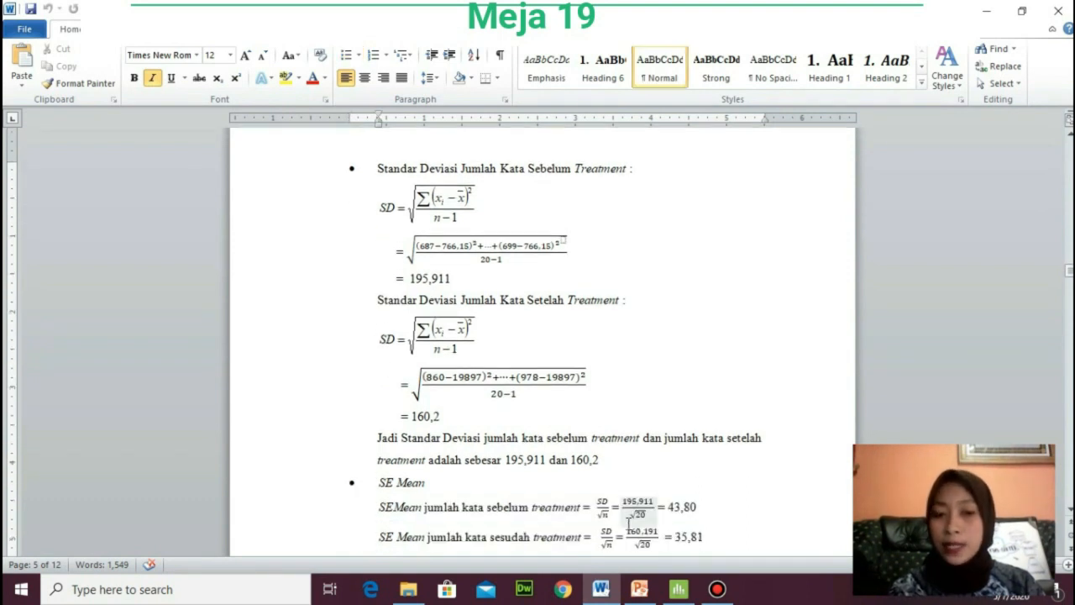
key("Down")
key("Down")
key("Down")
key("Down")
key("Down")
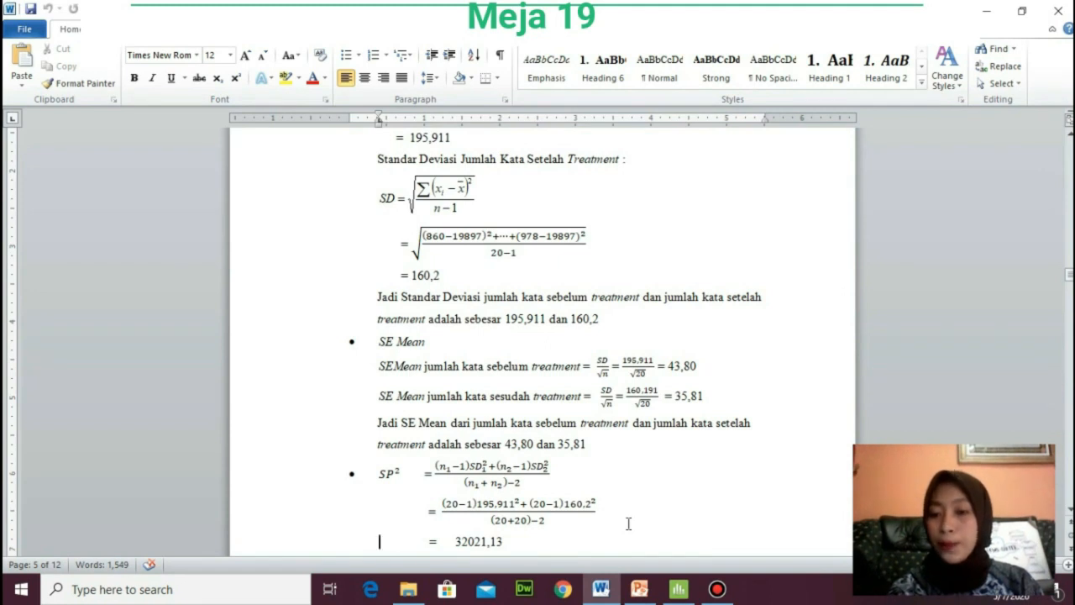
Read the two-sample T-hitung calculation and continue to the One Sample T-test output in the Print Out dan Analisa Output section.
scroll(628, 523, "down", 2)
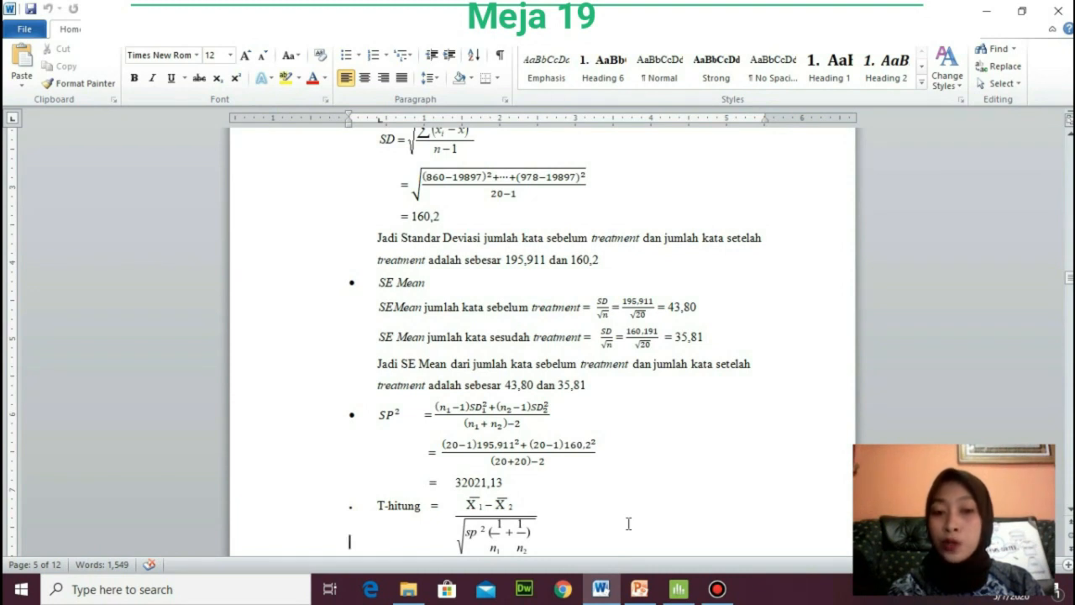
scroll(628, 524, "down", 7)
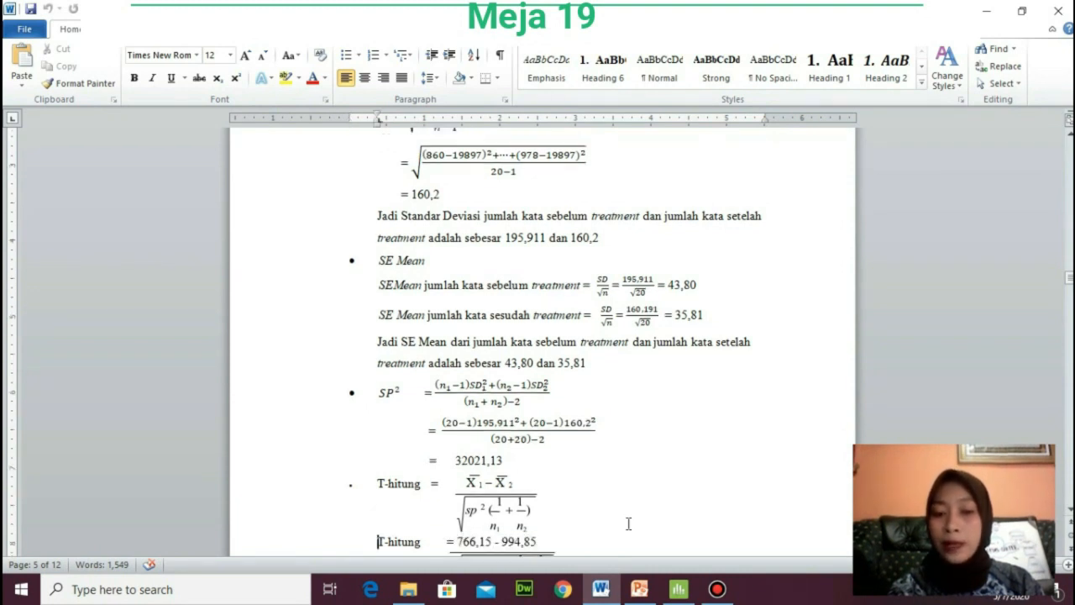
key("Down")
key("Down")
key("Down")
key("Down")
key("Down")
key("Down")
key("Down")
key("Down")
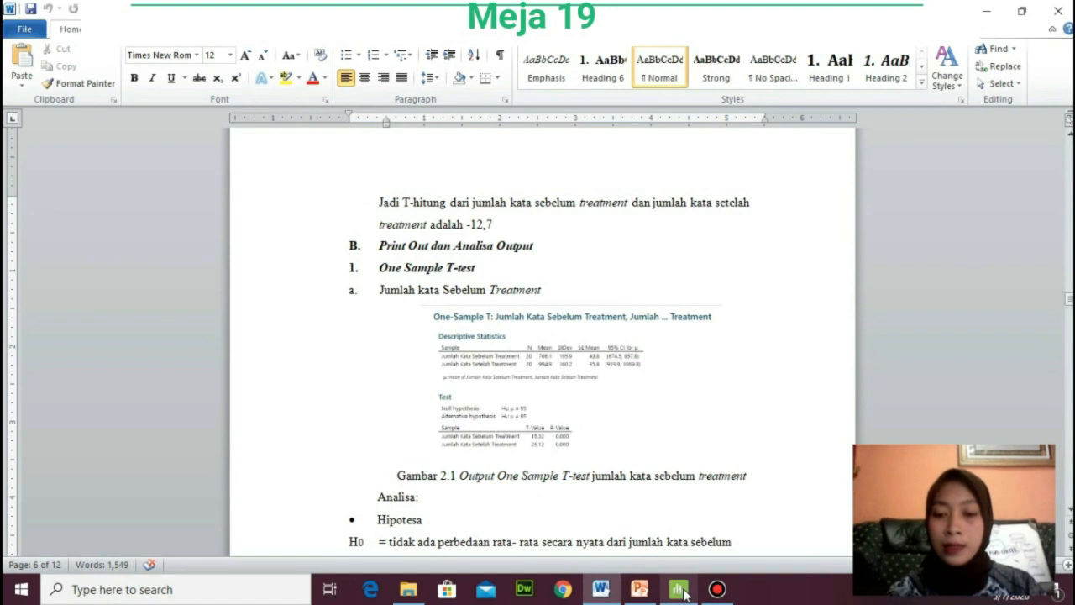
Switch to Minitab and go over the before-treatment and after-treatment word-count columns C1 and C2.
mouse_move(686, 593)
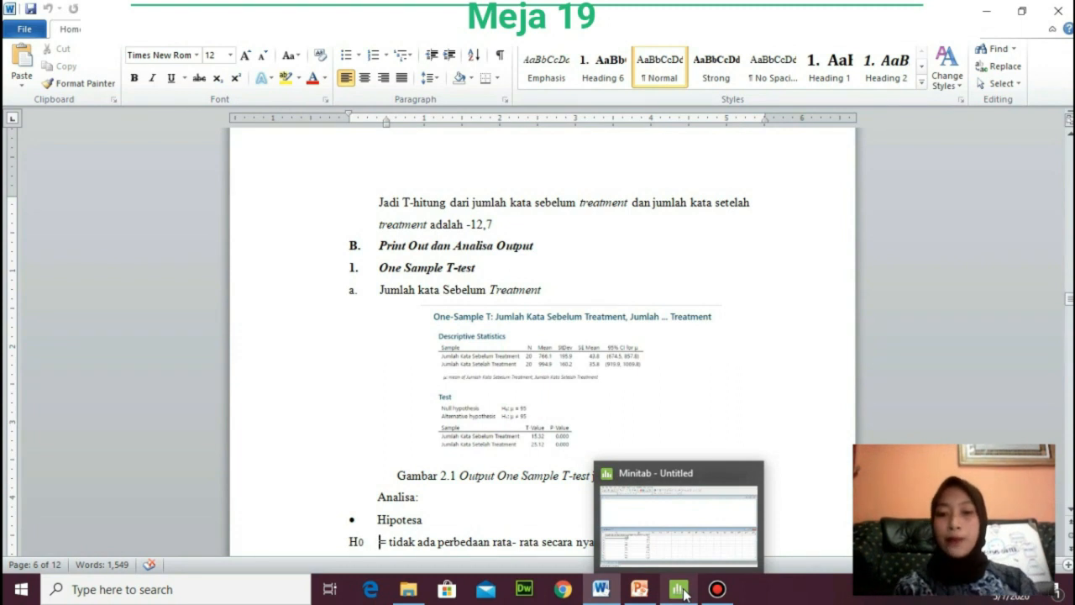
left_click(685, 592)
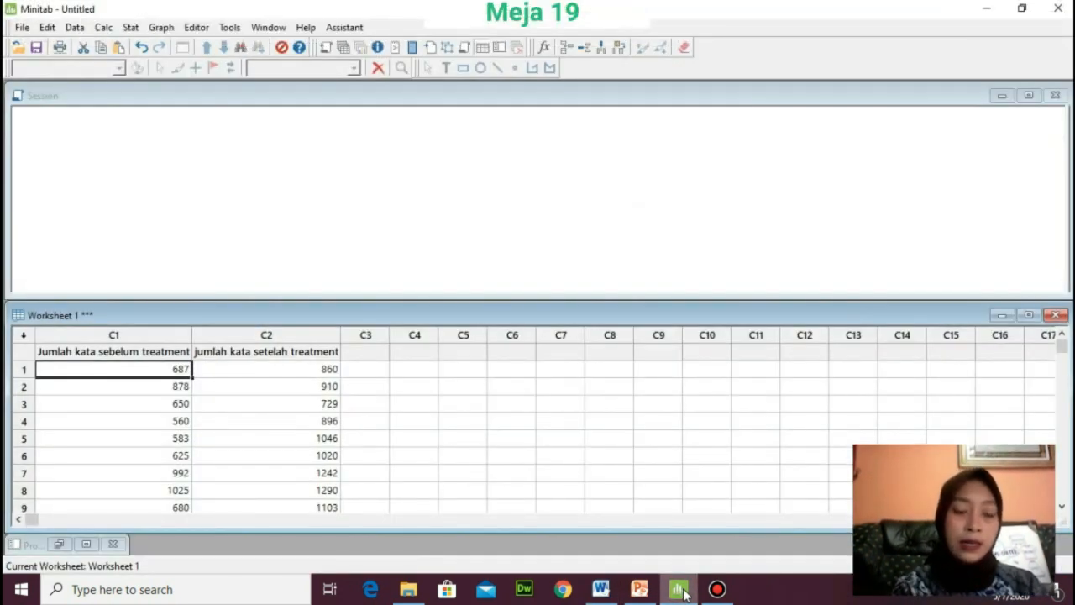
left_click(175, 376)
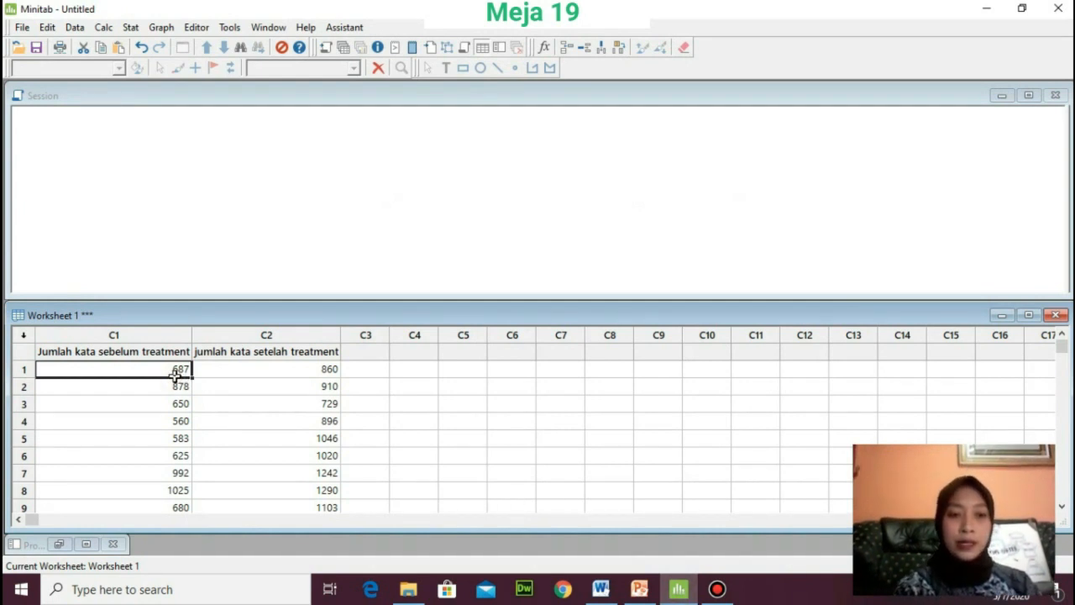
left_click(334, 371)
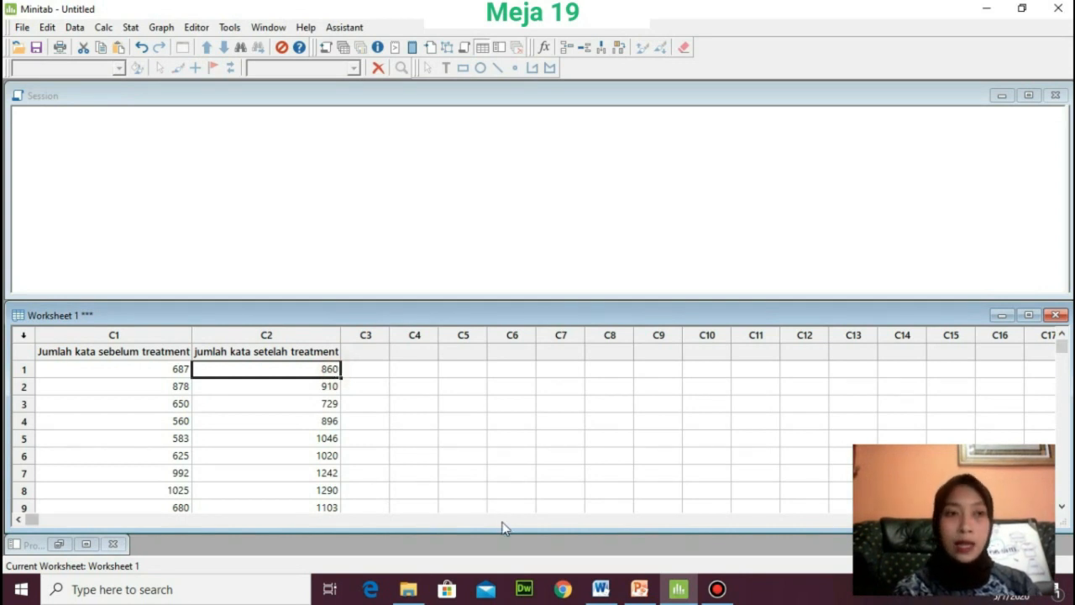
Set up a 1-Sample t test with the before-treatment (C1) and after-treatment (C2) word-count columns as samples.
left_click(133, 28)
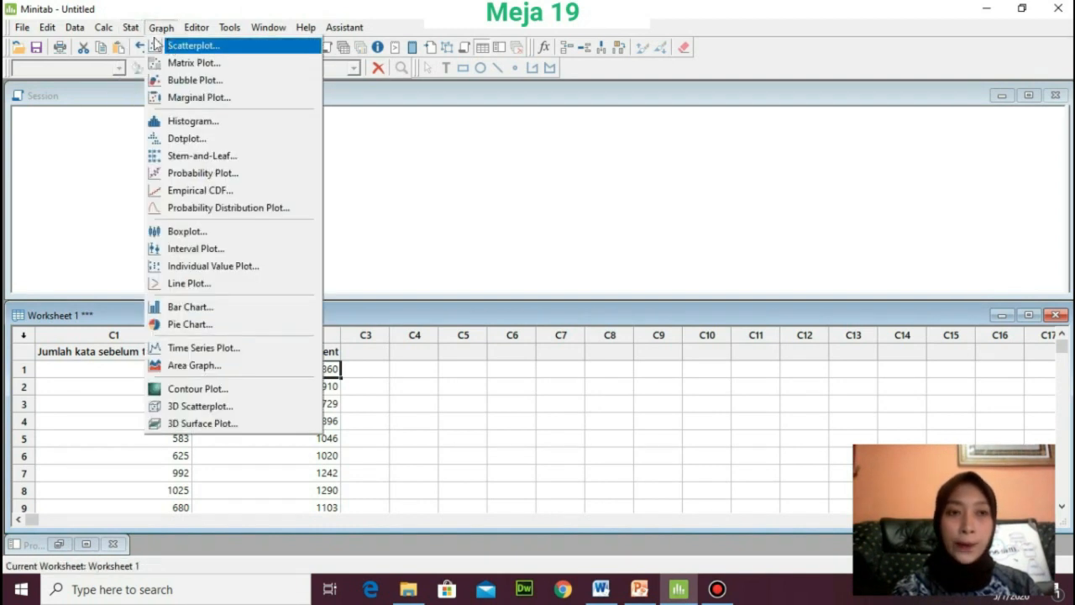
mouse_move(146, 49)
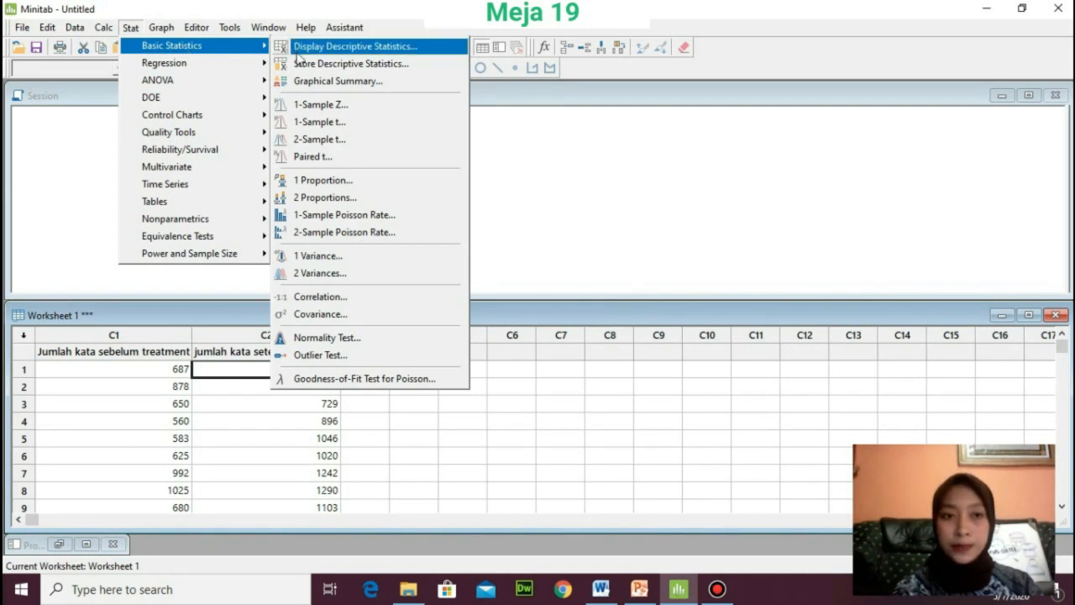
left_click(312, 126)
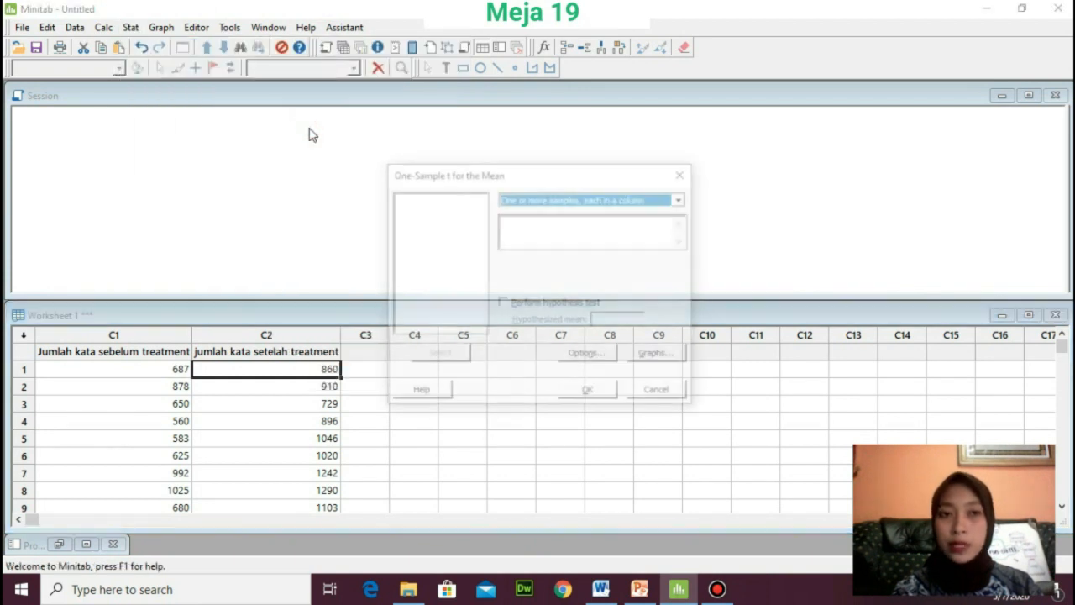
left_click(579, 220)
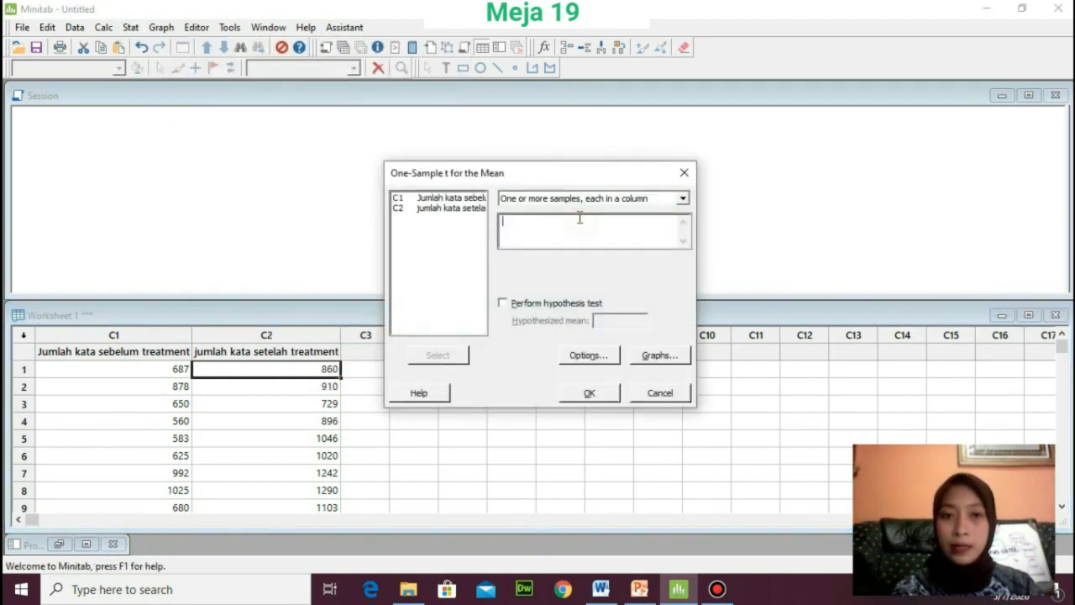
left_click(468, 199)
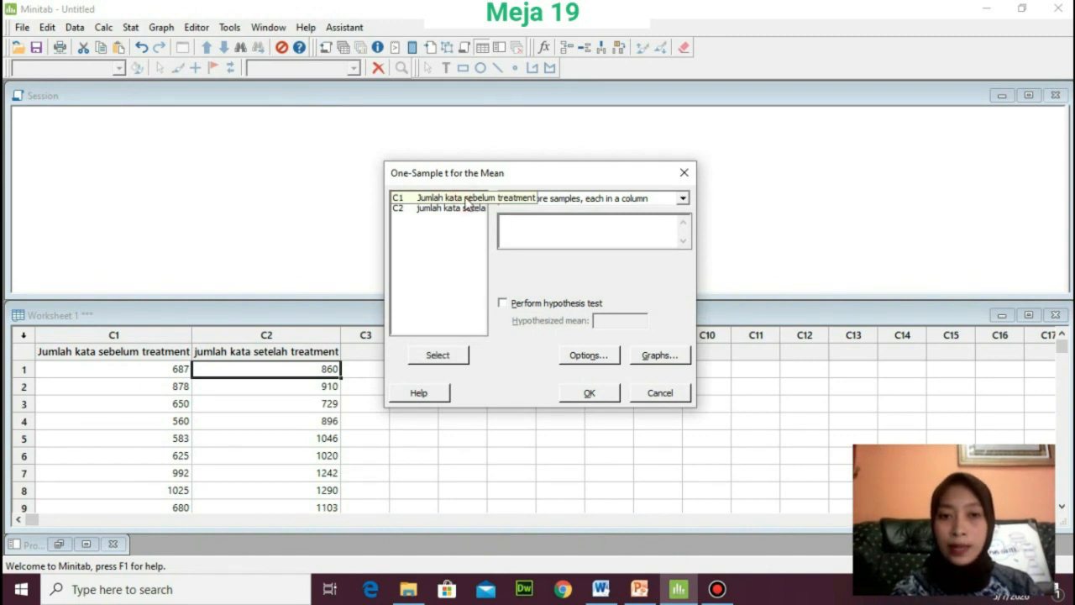
left_click(454, 354)
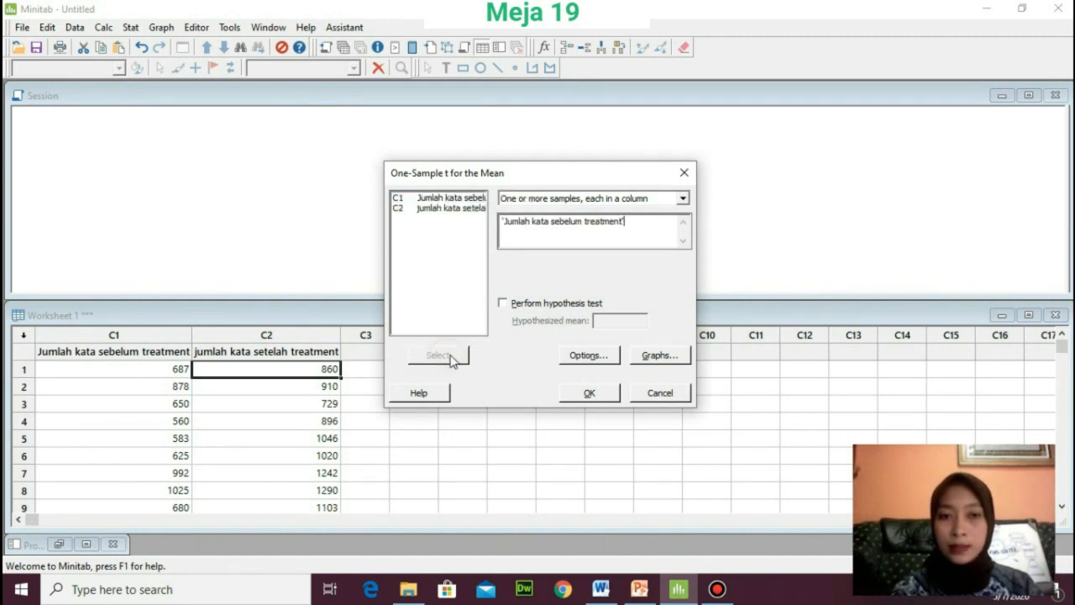
left_click(460, 210)
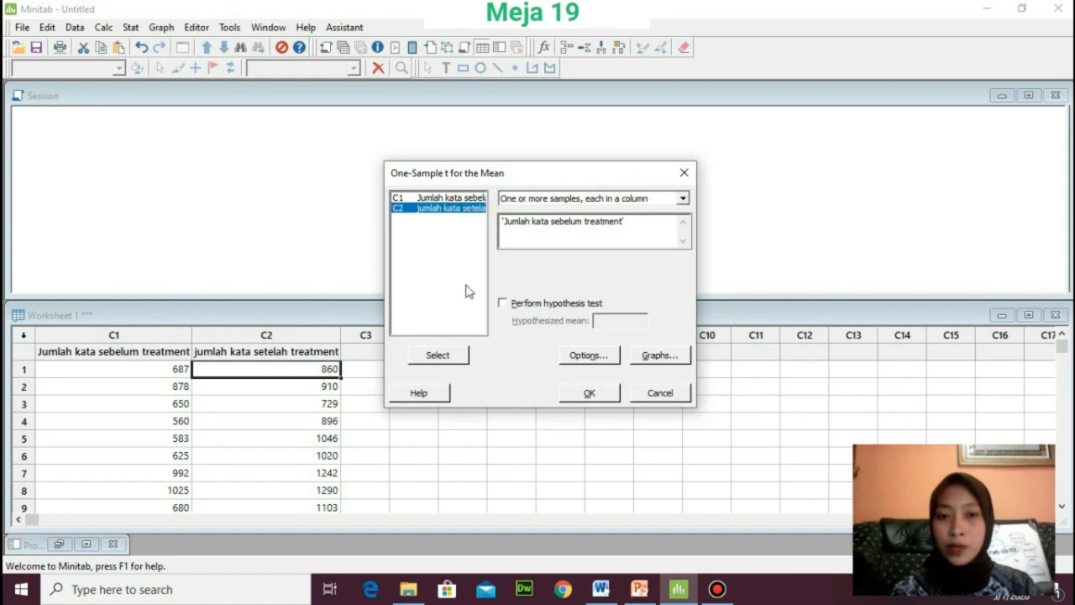
left_click(462, 358)
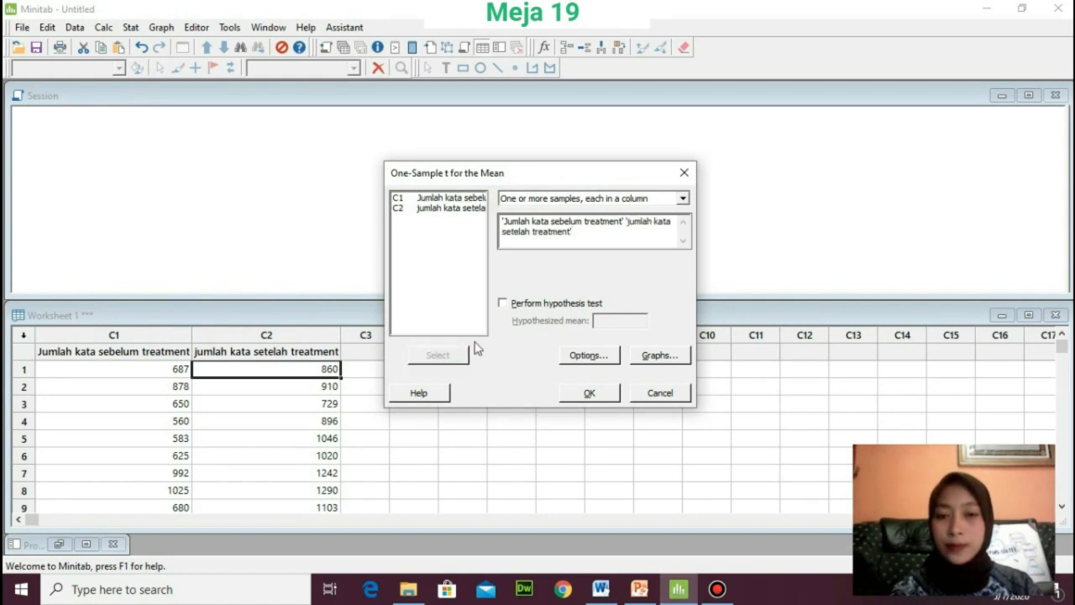
Enable the hypothesis test with a hypothesized mean of 20, keep the confidence level at 95.0, and run the test.
left_click(503, 304)
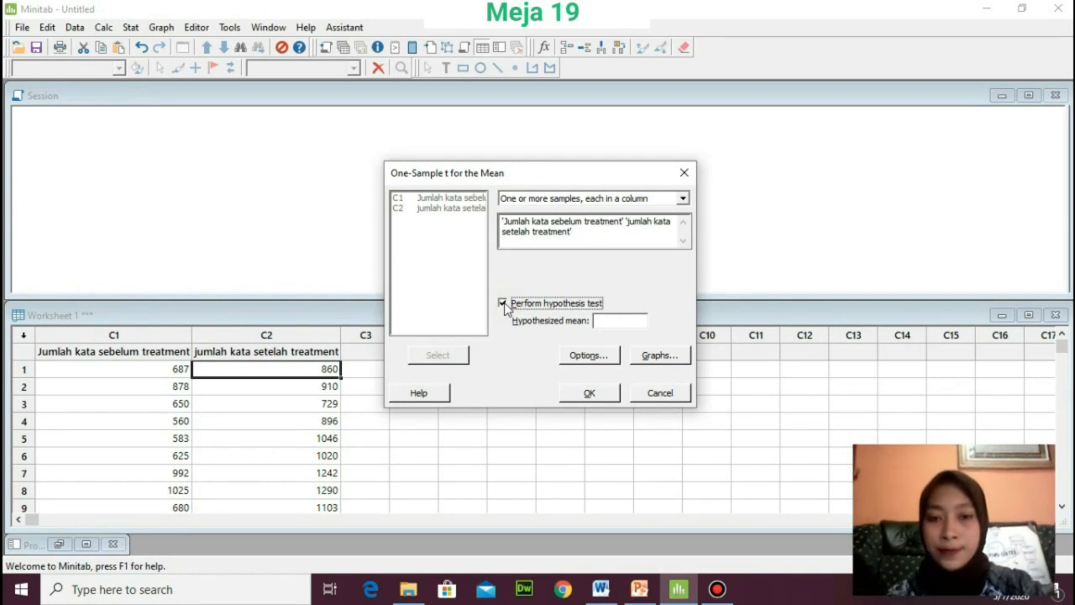
left_click(614, 321)
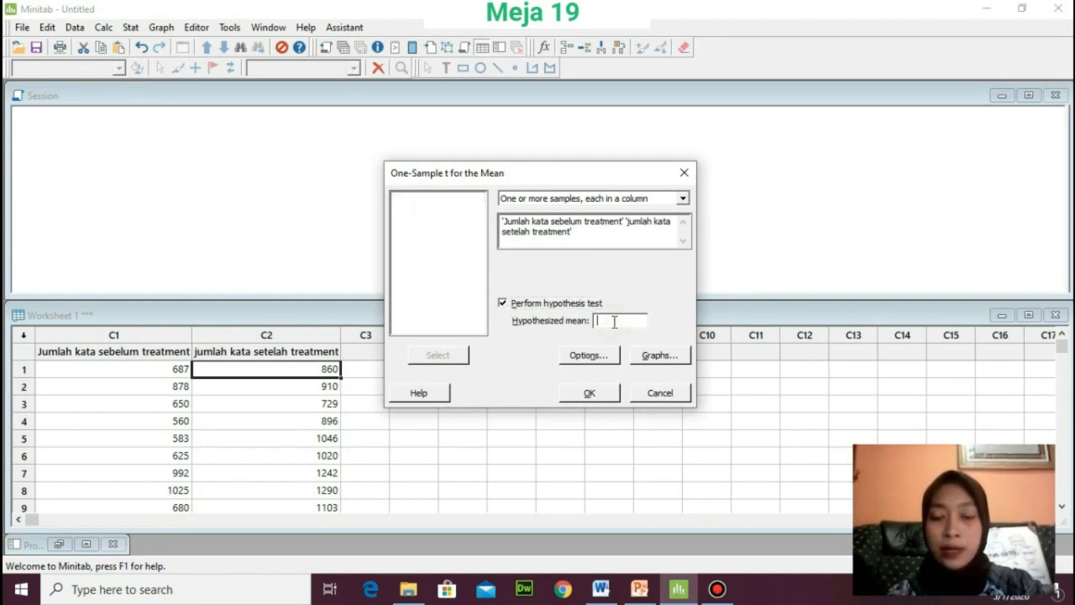
type("20")
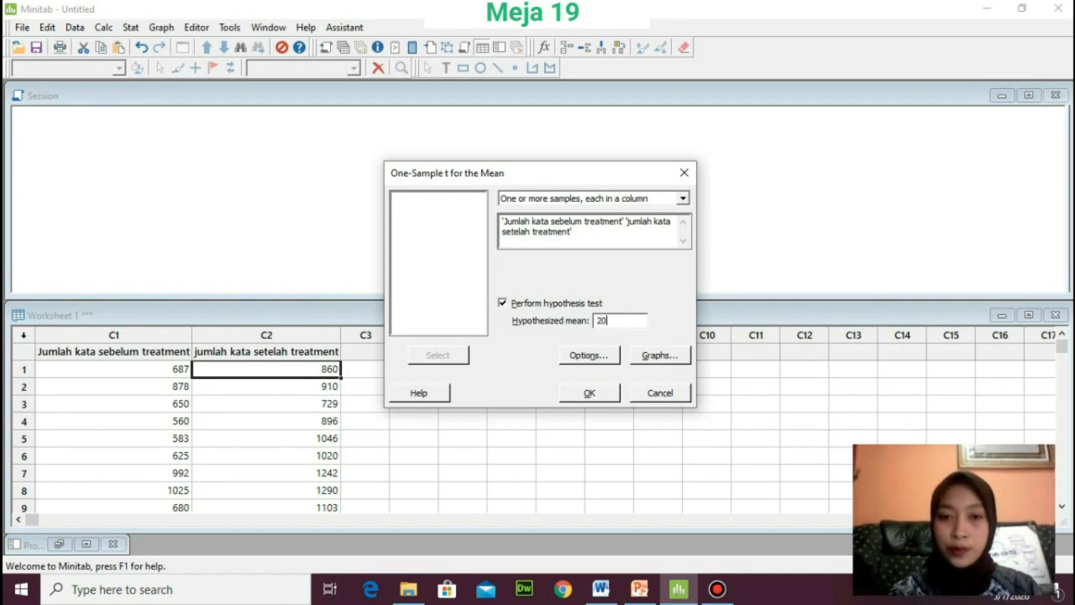
left_click(606, 356)
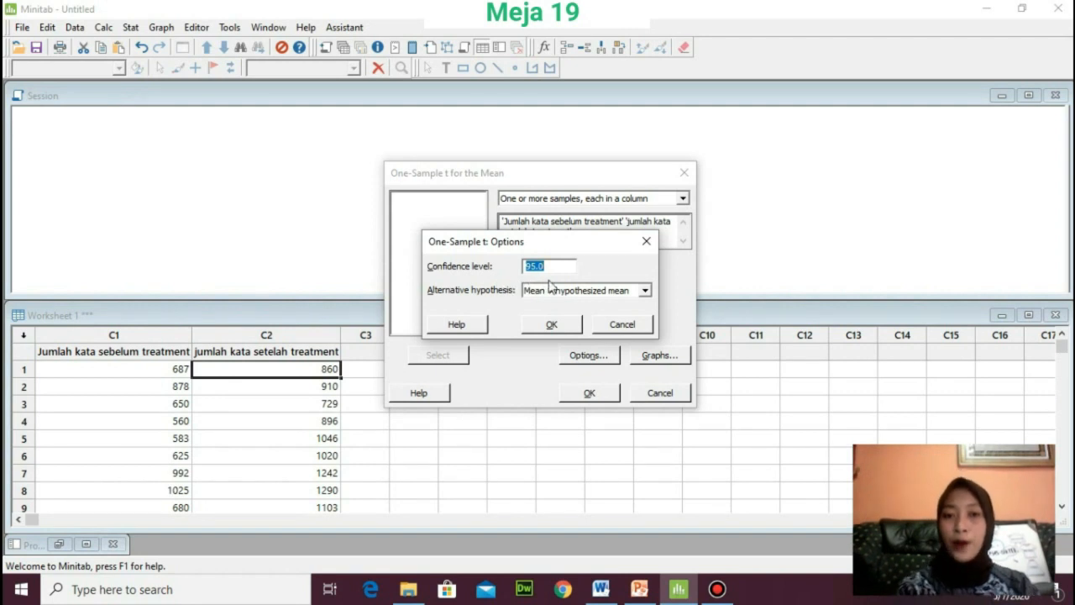
left_click(551, 326)
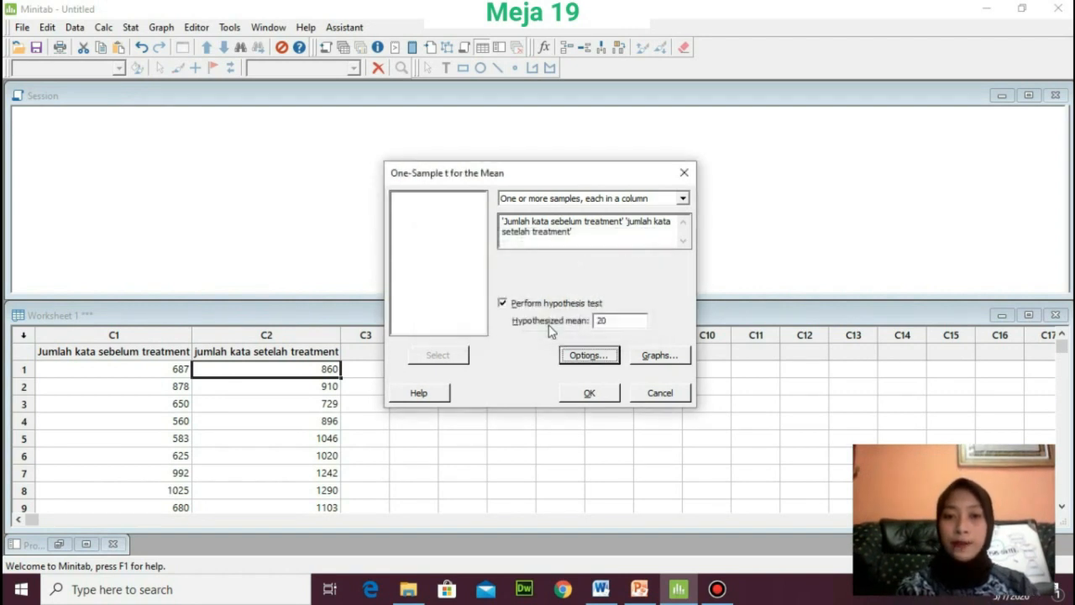
left_click(591, 393)
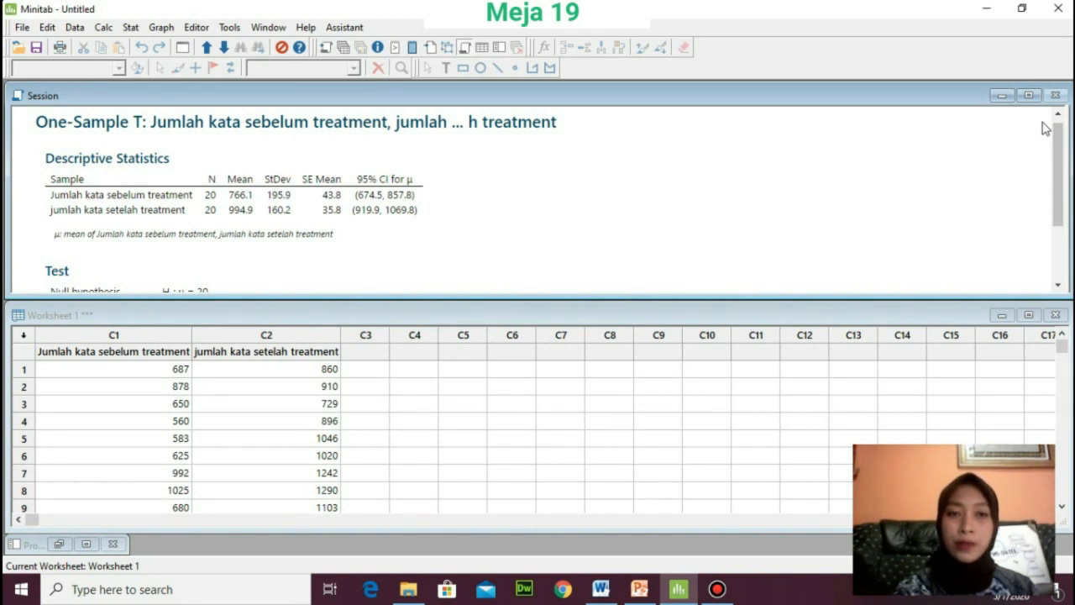
Run a 2-Sample t test on the before- and after-treatment columns with 95.0 confidence, hypothesized difference 0.0 and equal variances assumed, then review its output.
mouse_move(1058, 141)
left_mouse_down()
mouse_move(1060, 206)
mouse_move(1061, 136)
left_mouse_up()
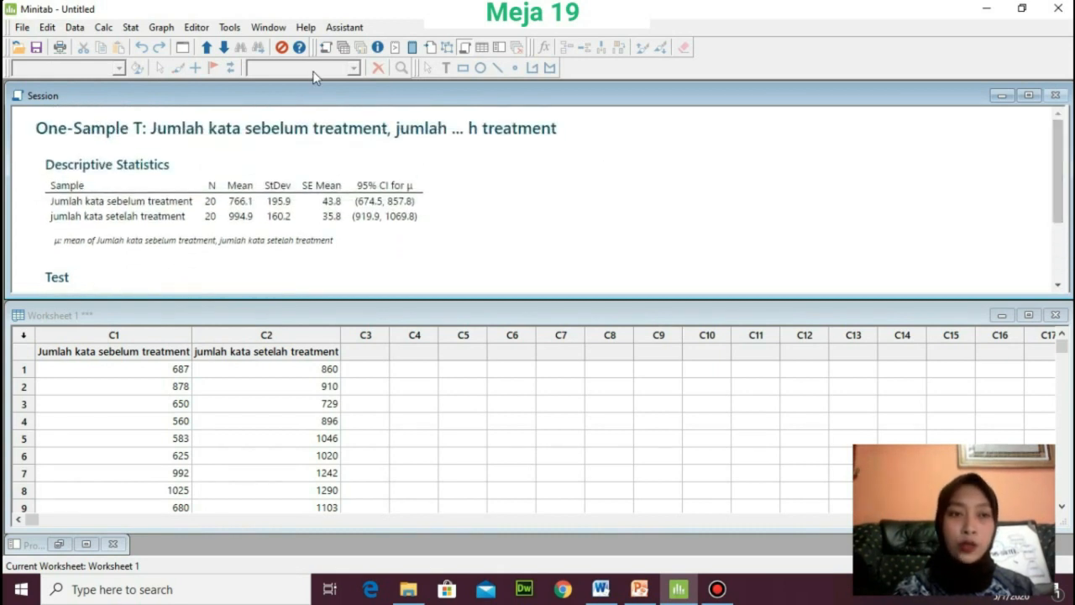
left_click(130, 27)
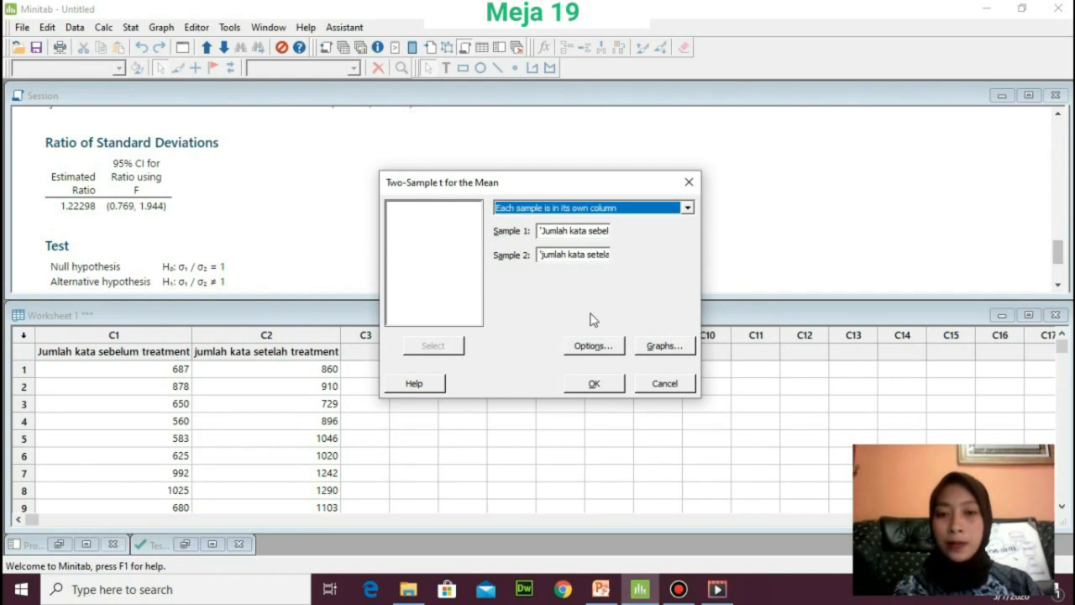
left_click(593, 354)
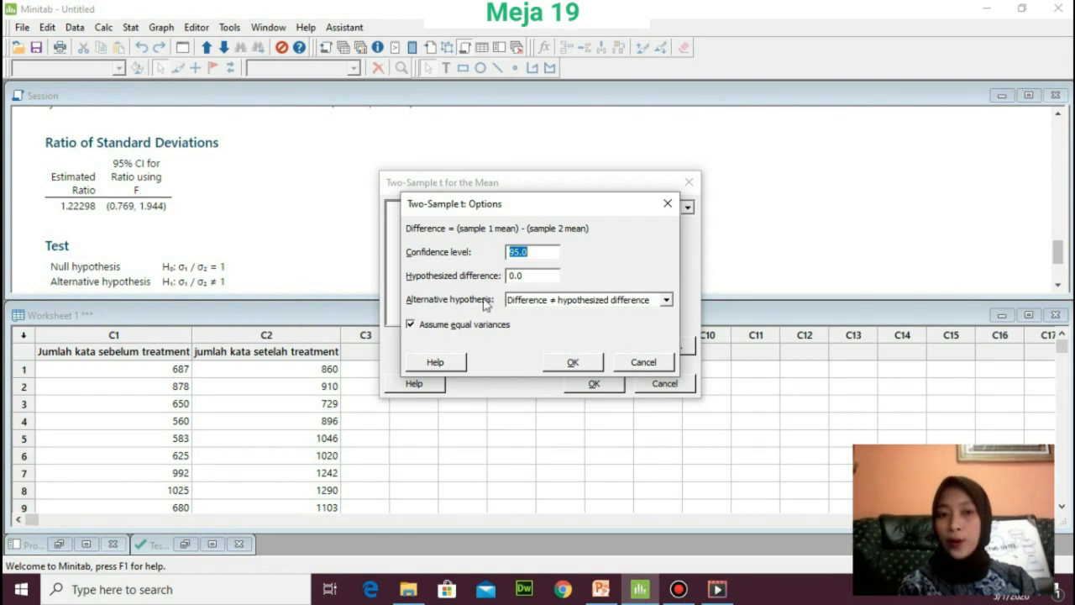
left_click(411, 325)
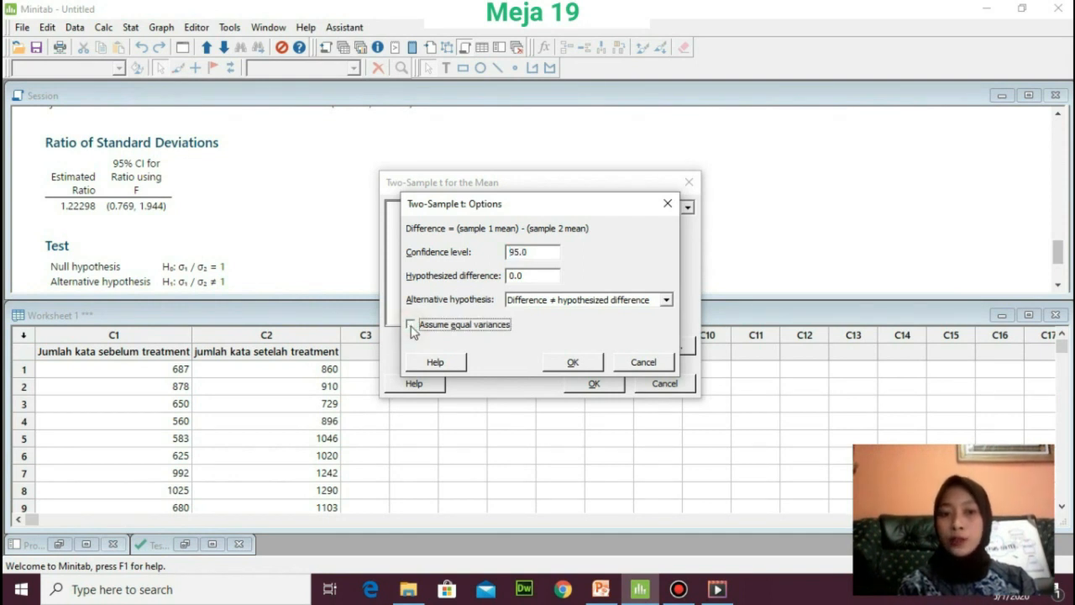
left_click(411, 325)
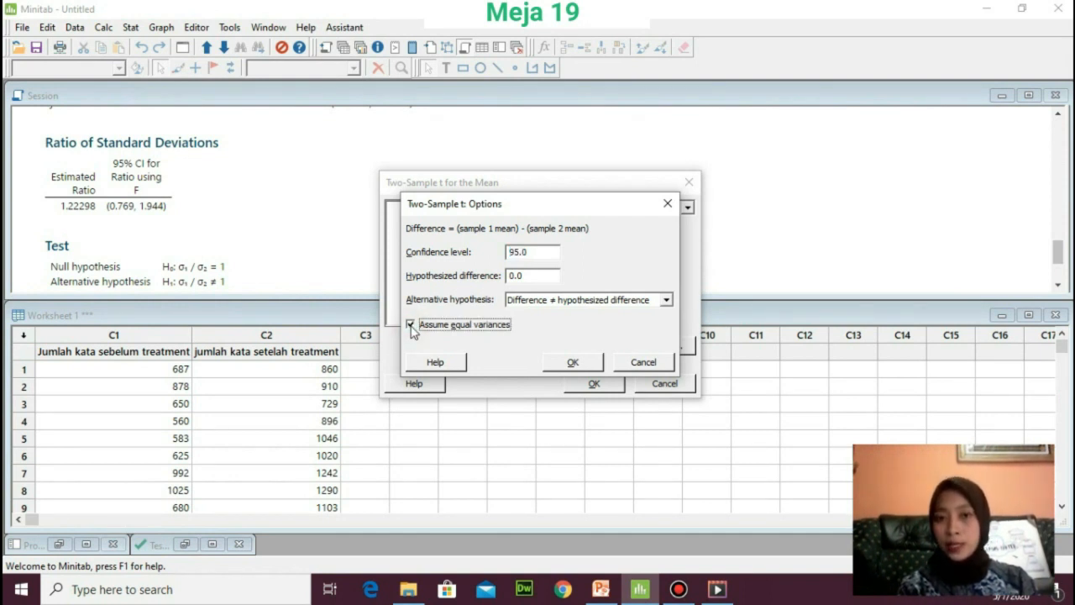
left_click(570, 363)
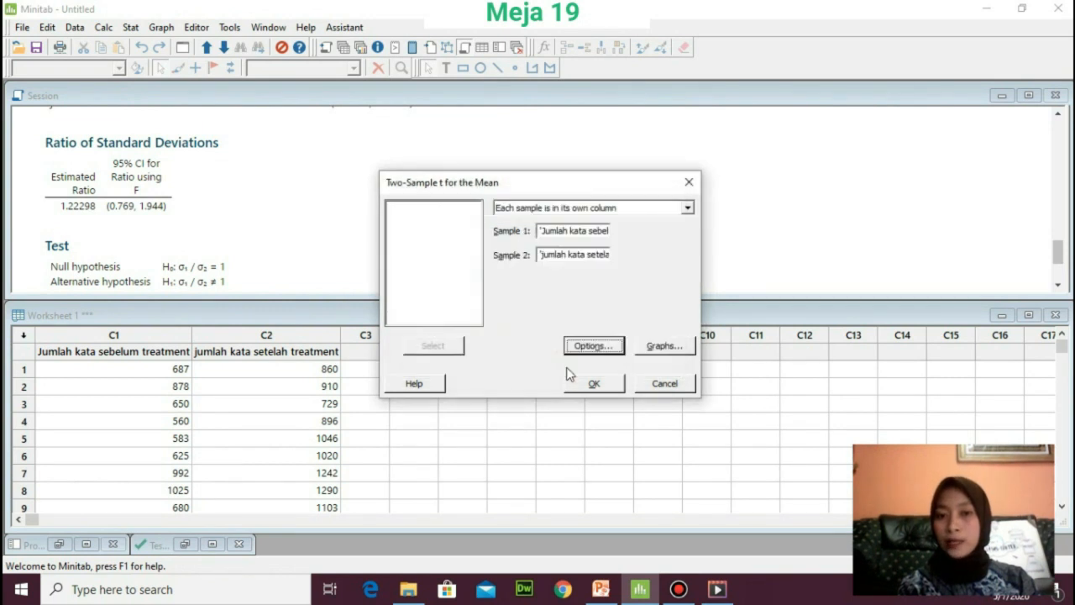
left_click(578, 390)
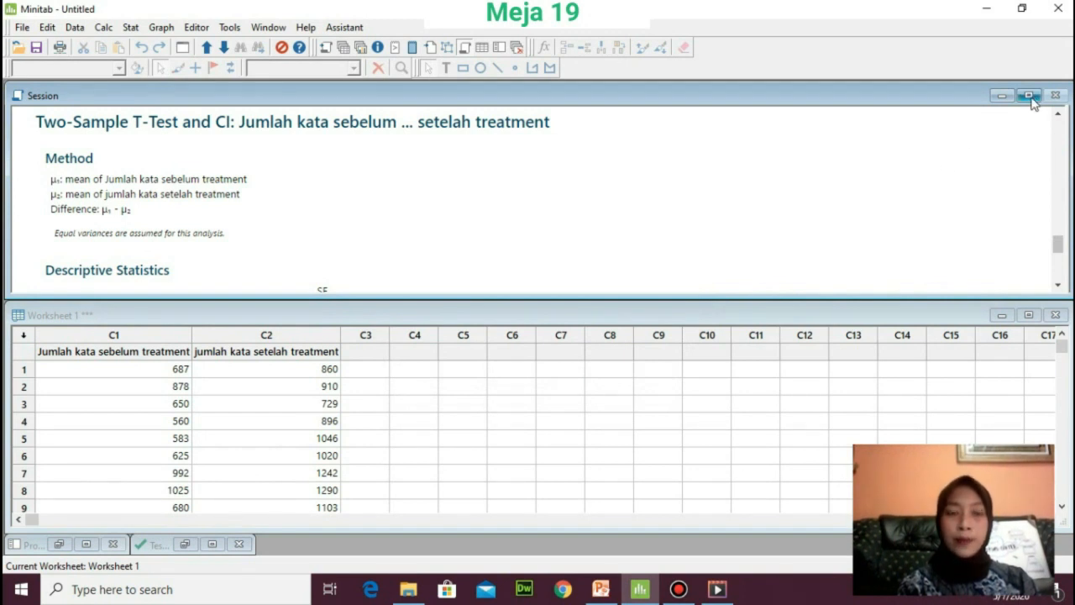
left_click_drag(1060, 252, 1060, 284)
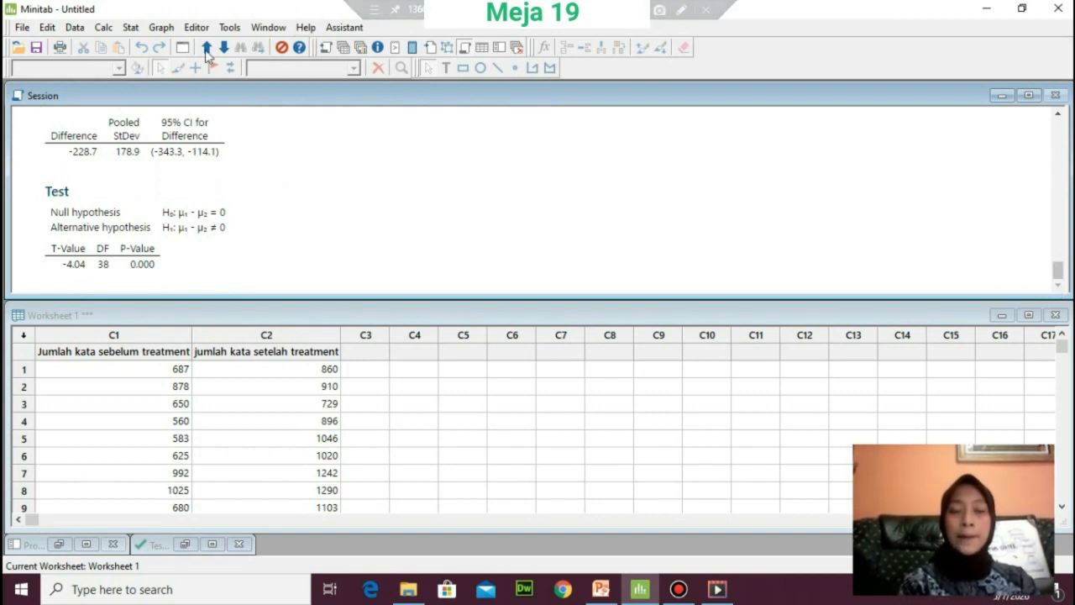
Set up a 2 Variances test on the before- and after-treatment word counts, with each sample in its own column.
left_click(139, 30)
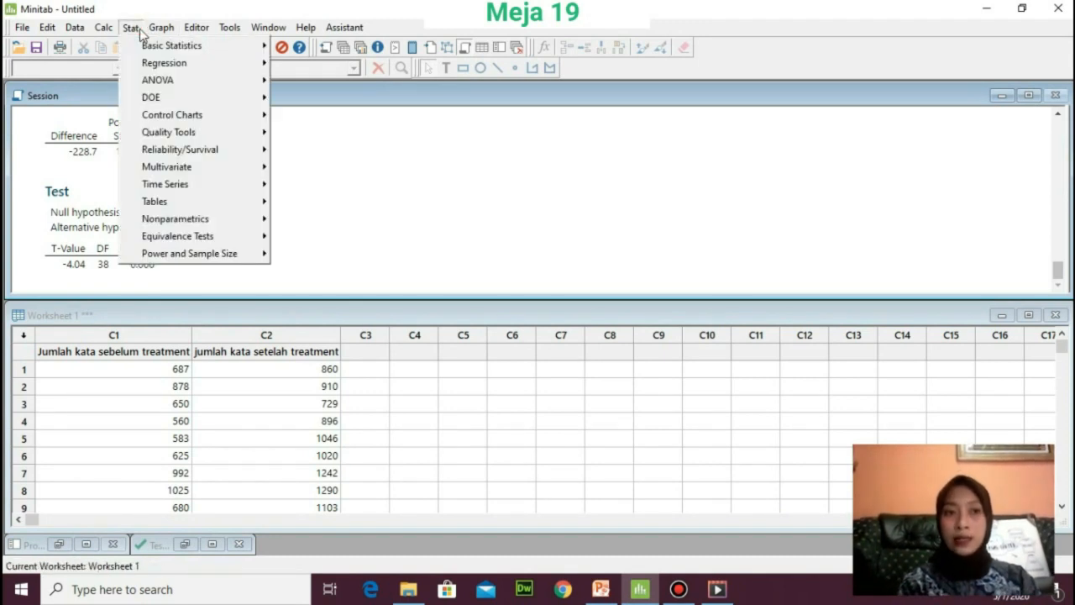
mouse_move(148, 44)
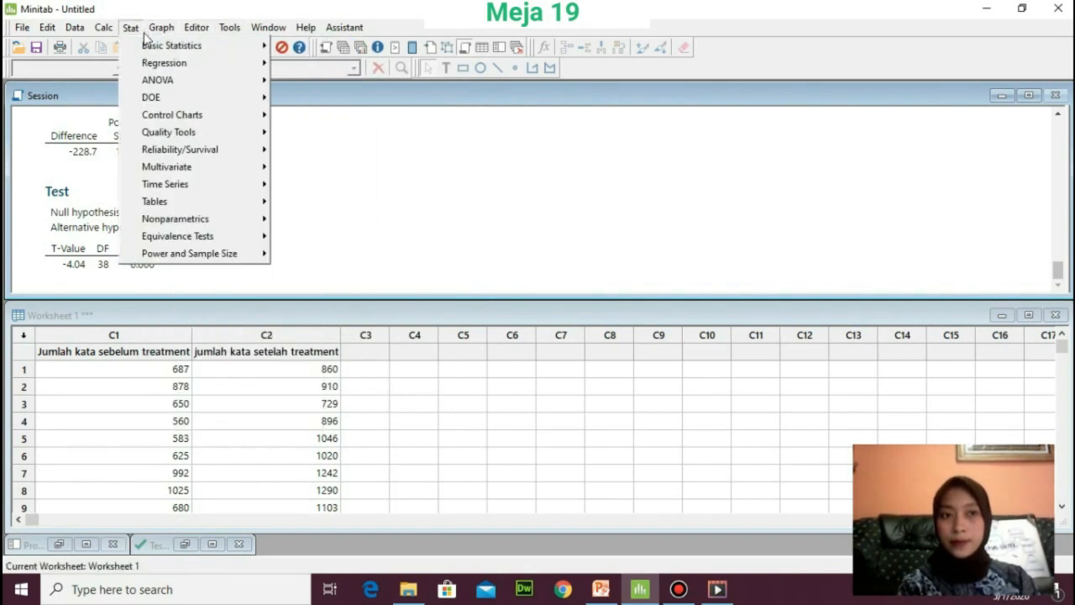
mouse_move(201, 55)
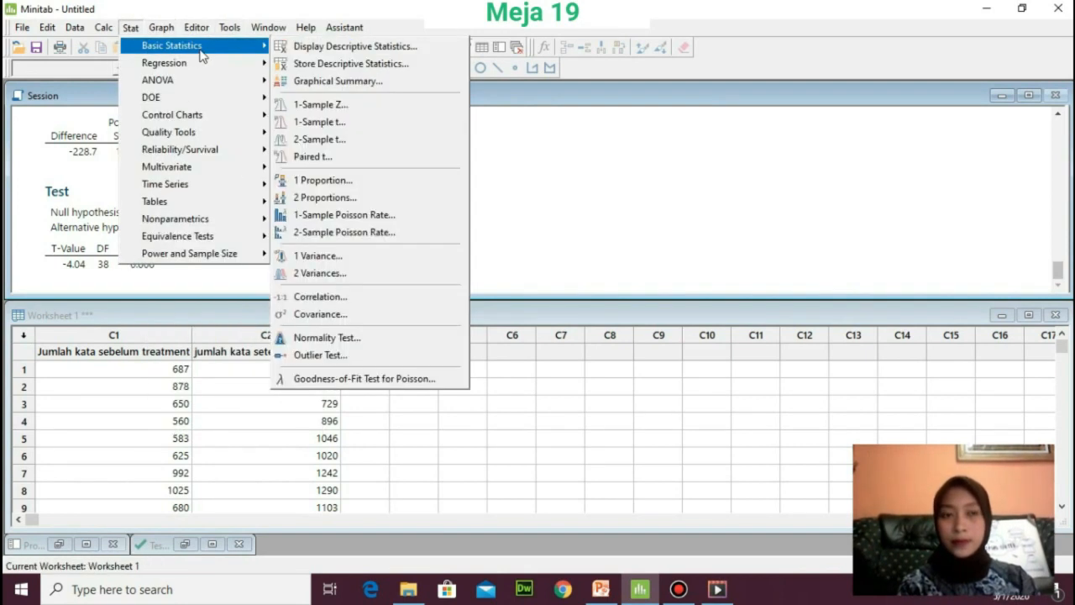
left_click(325, 274)
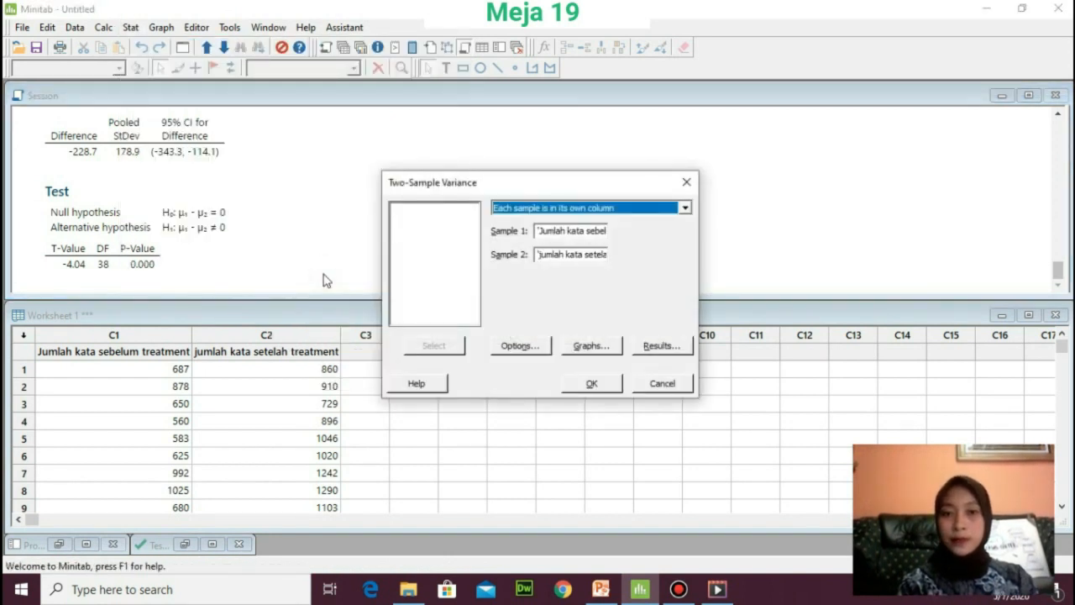
left_click(685, 209)
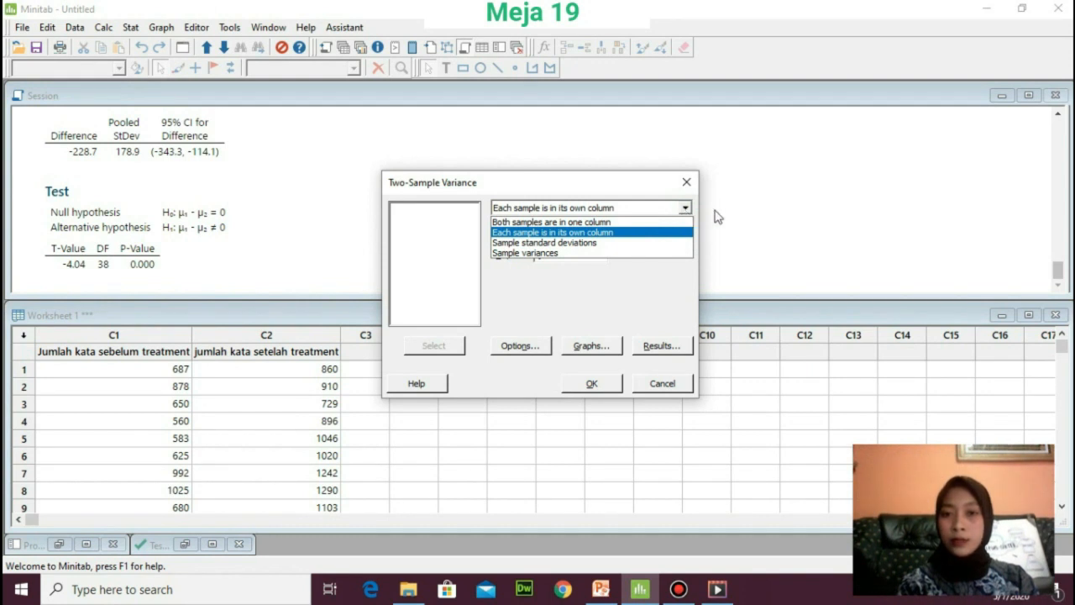
left_click(715, 215)
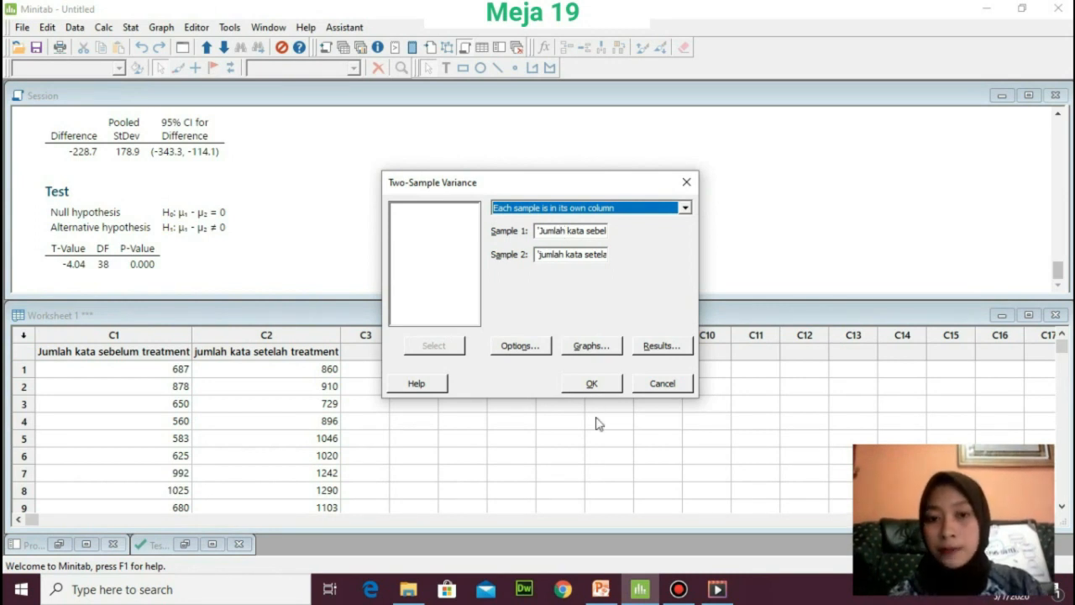
Run the variance test with 95.0 confidence, hypothesized ratio 1 and normal-distribution intervals, and minimize its graph to read the session output.
left_click(542, 353)
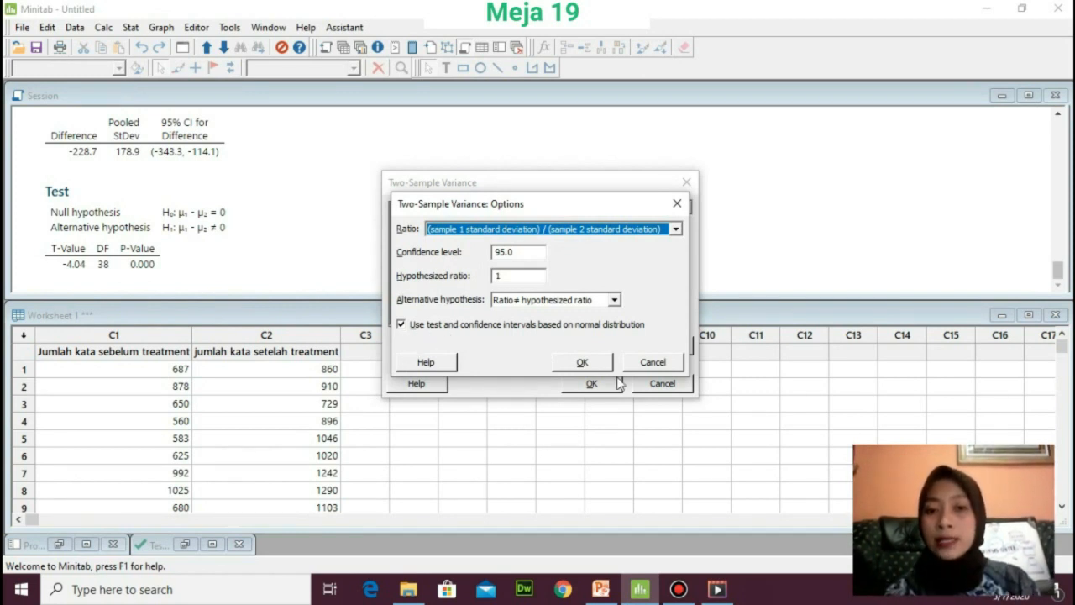
left_click(582, 363)
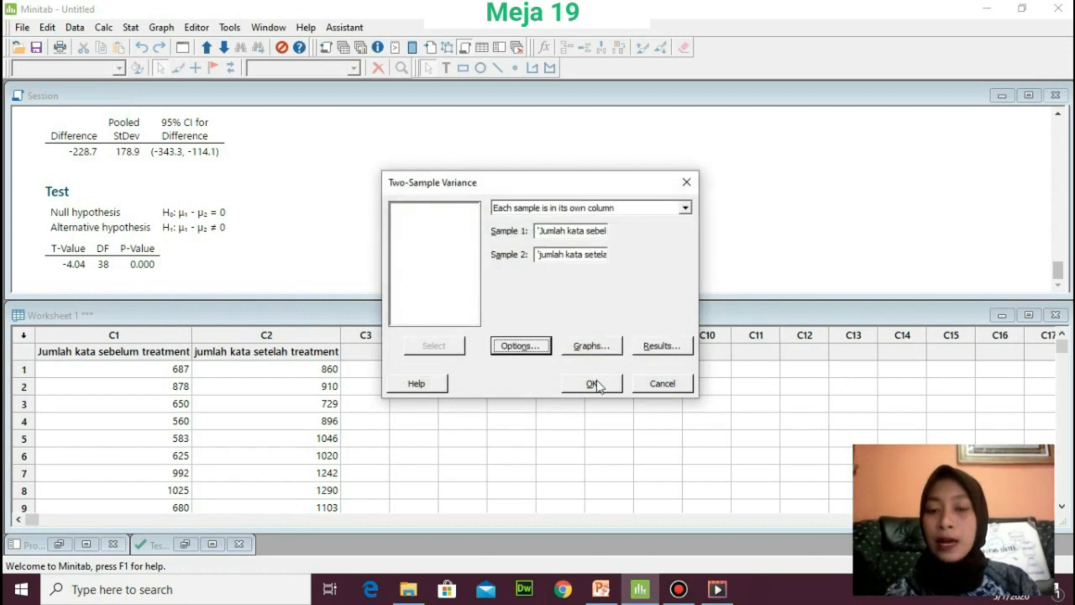
left_click(595, 384)
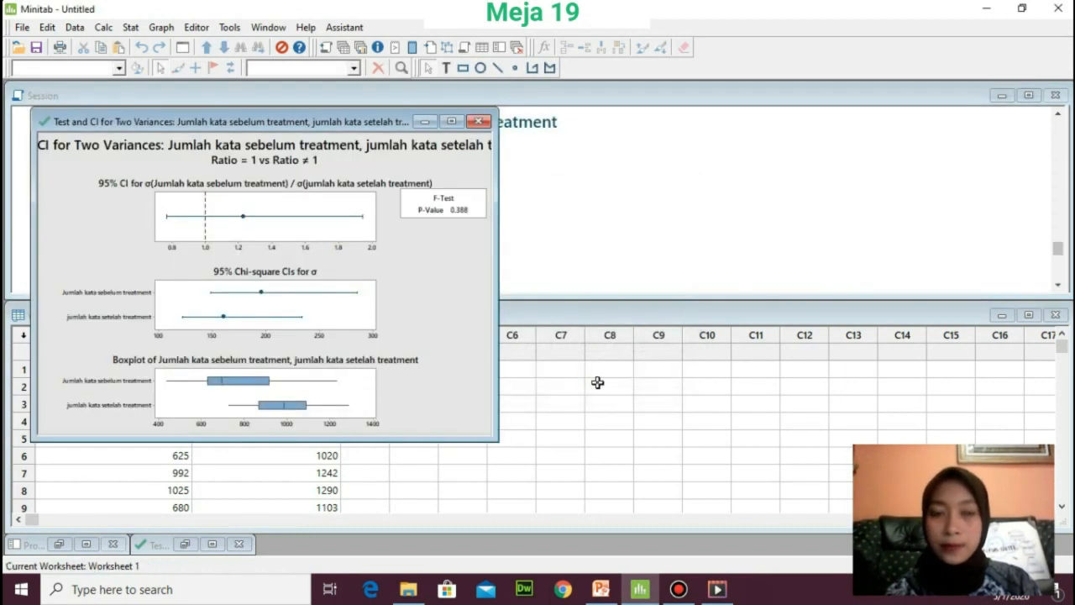
left_click(425, 122)
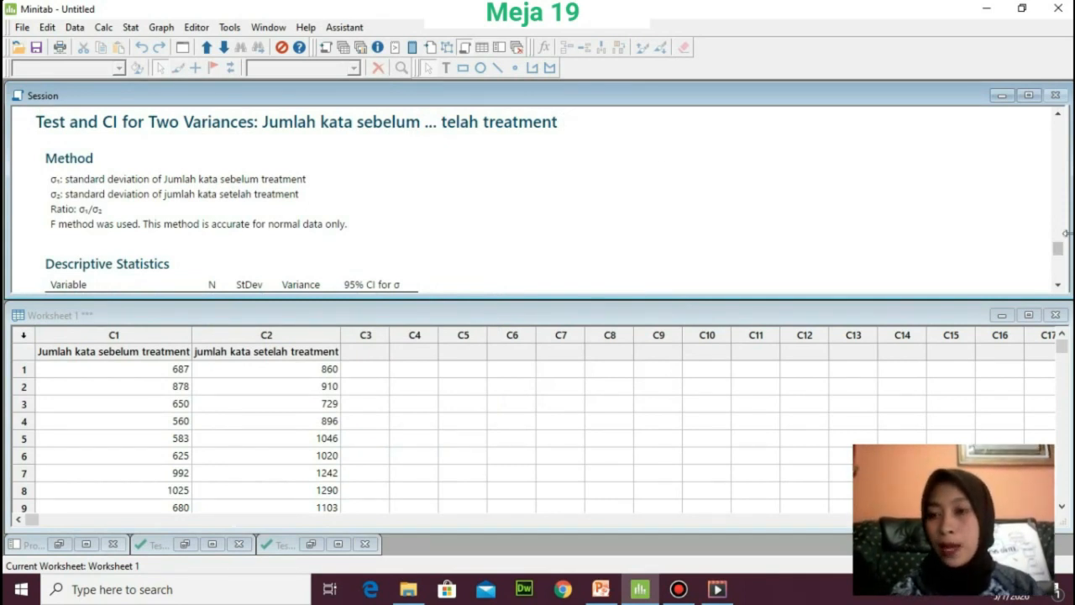
left_click_drag(1060, 245, 1064, 265)
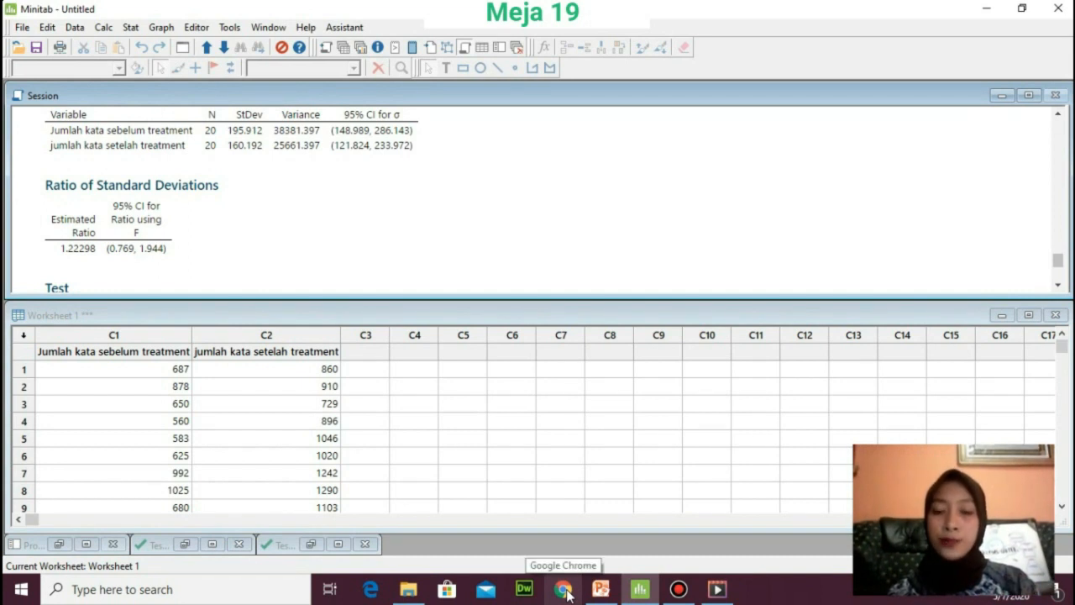
Open the recent file MODUL 2 in Word and go to the One Sample T-test output under Print Out dan Analisa Output.
mouse_move(634, 591)
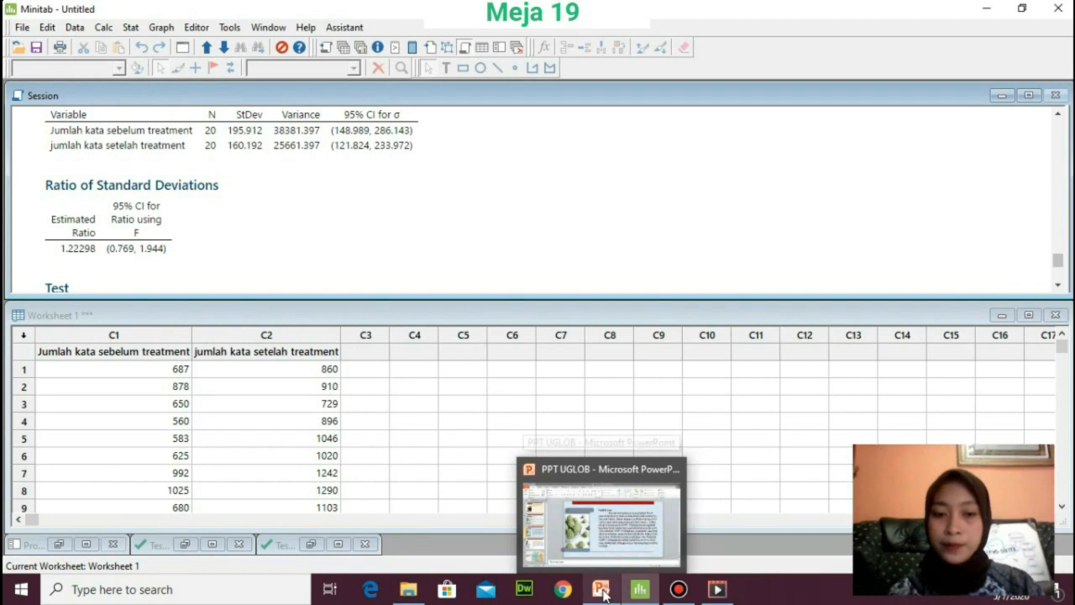
left_click(412, 592)
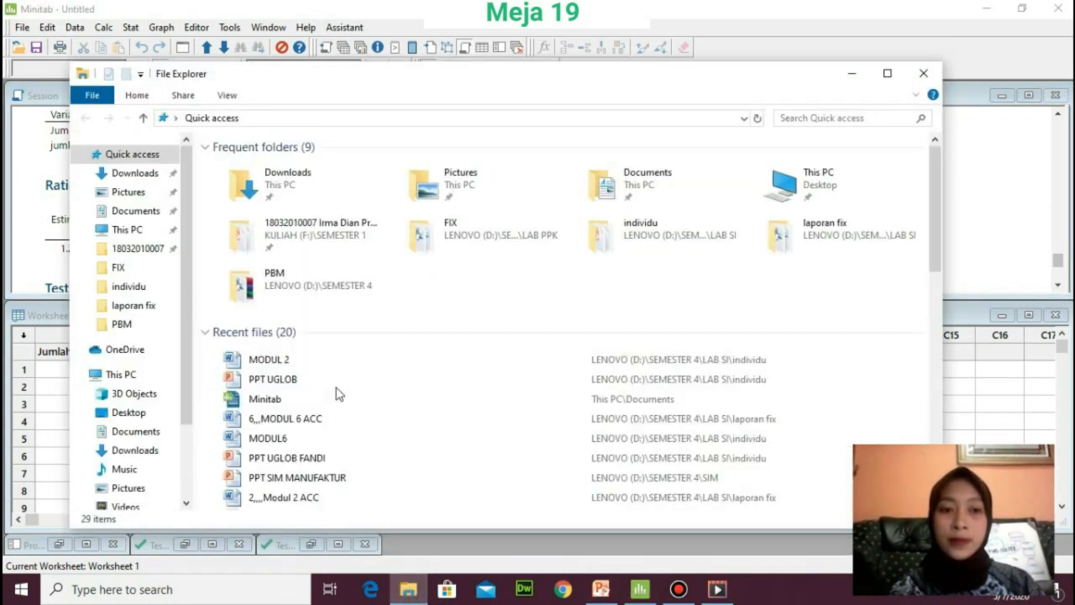
double_click(333, 361)
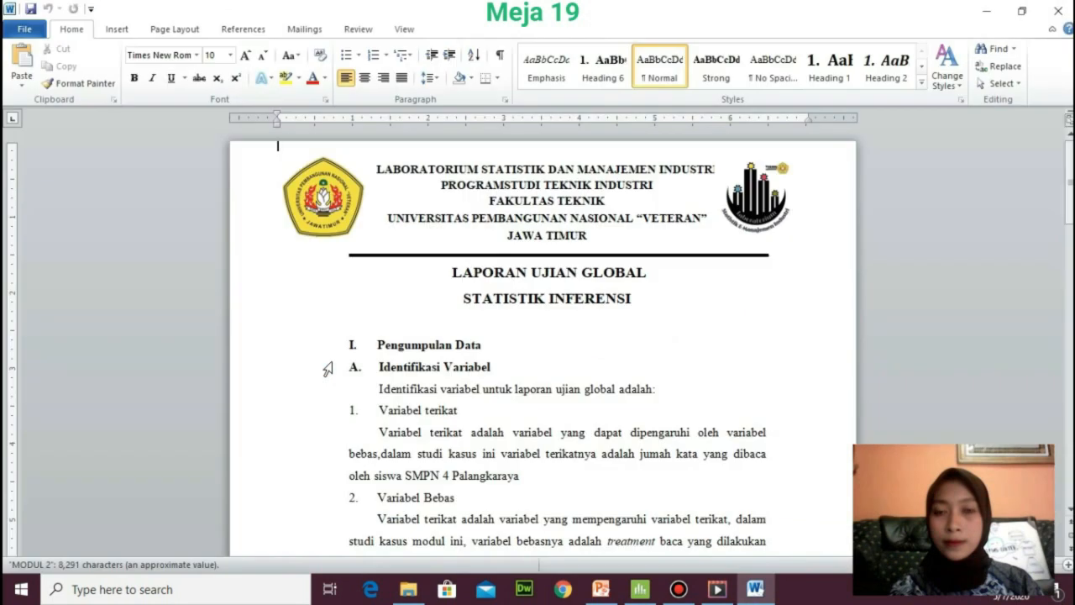
left_click_drag(1071, 151, 1070, 305)
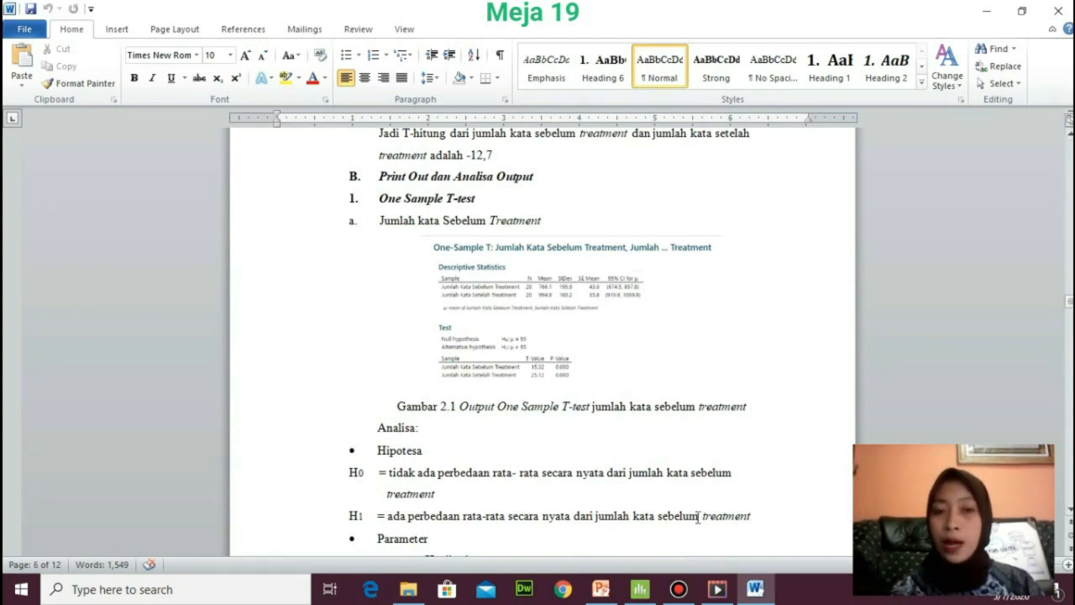
Read the One Sample T-test analysis of the before-treatment word count, from the hypotheses through the t-table value and curve to the Kesimpulan.
key("Down")
key("Down")
key("Down")
key("Down")
key("Down")
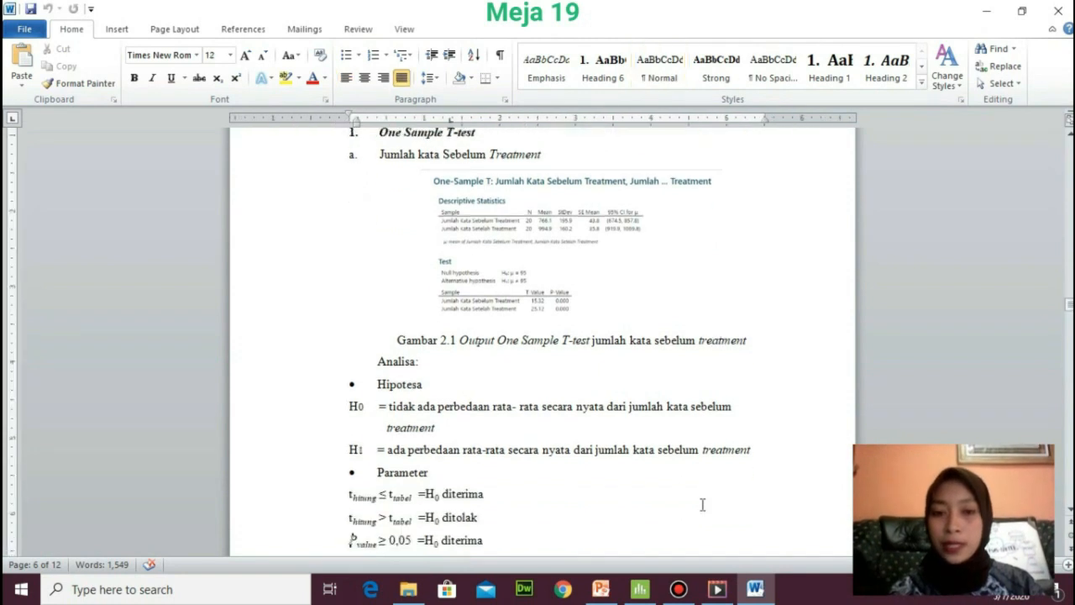
key("Down")
key("Down")
key("Down")
key("Down")
key("Down")
key("Down")
key("Down")
key("Down")
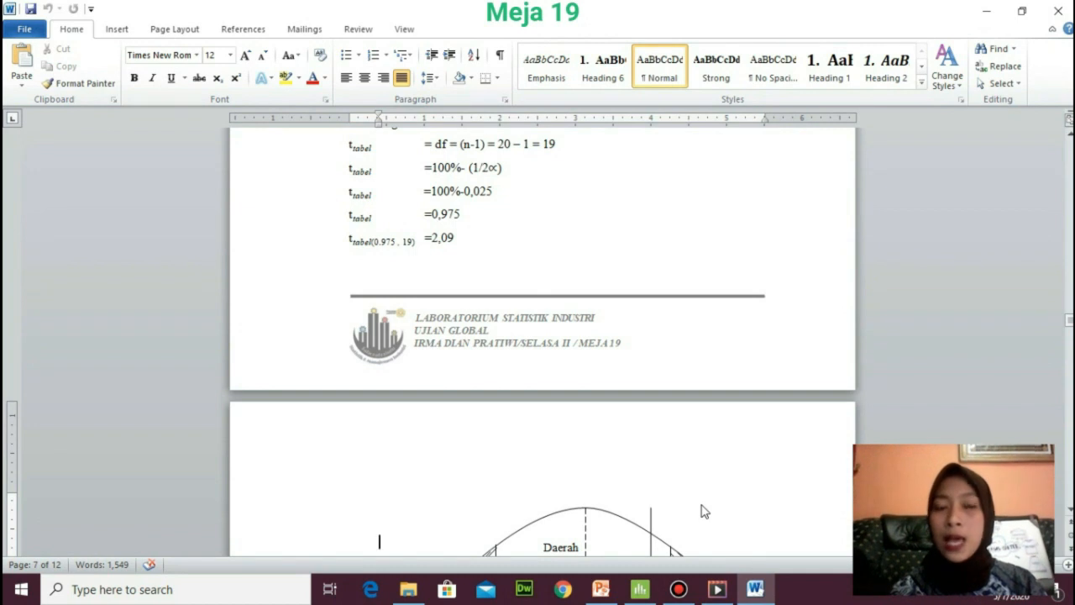
key("Down")
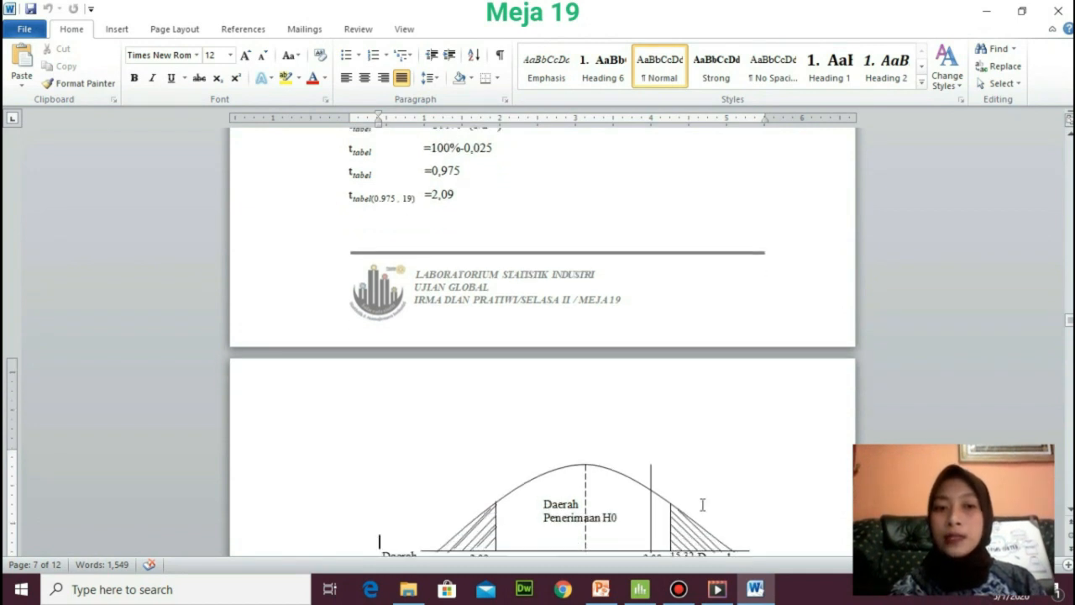
key("Down")
key("Down")
key("Down")
key("Down")
key("Down")
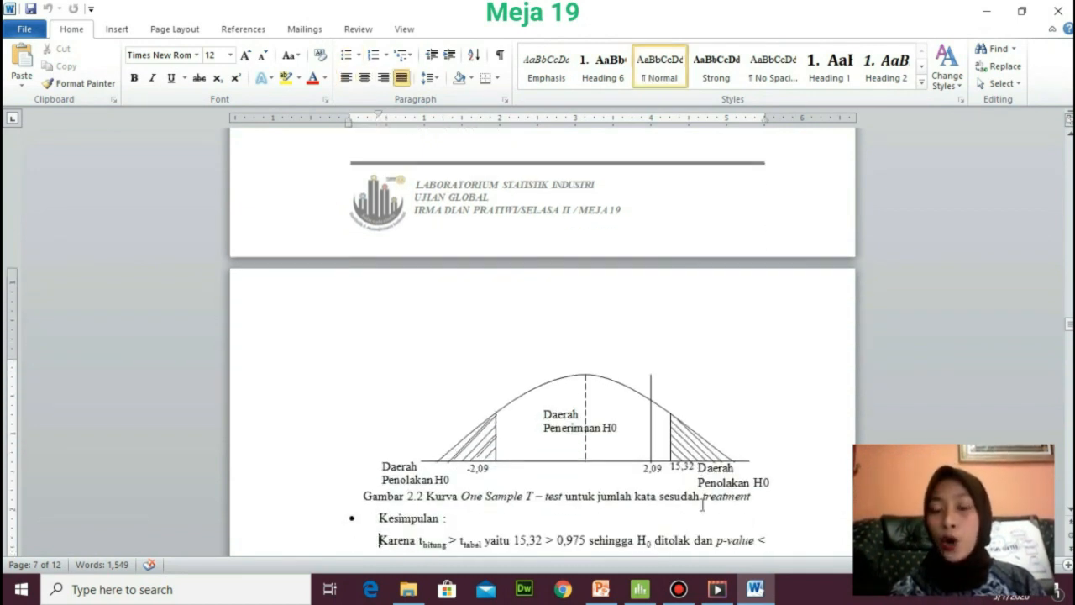
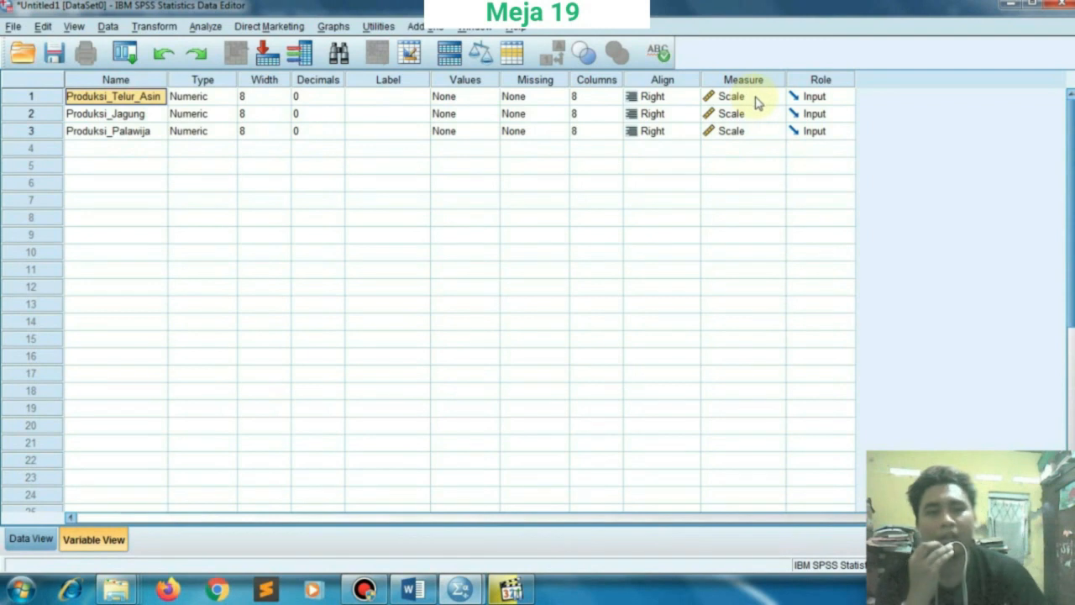
In SPSS, paste the Word table's production data into Produksi_Telur_Asin, Produksi_Jagung and Produksi_Palawija, starting at the first row.
left_click(757, 99)
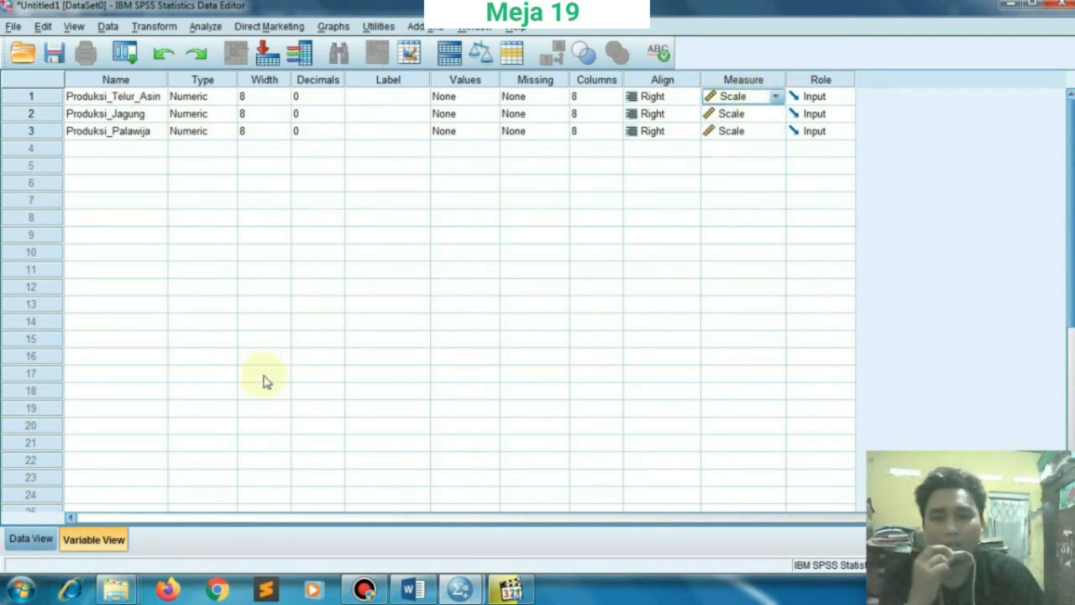
left_click(17, 542)
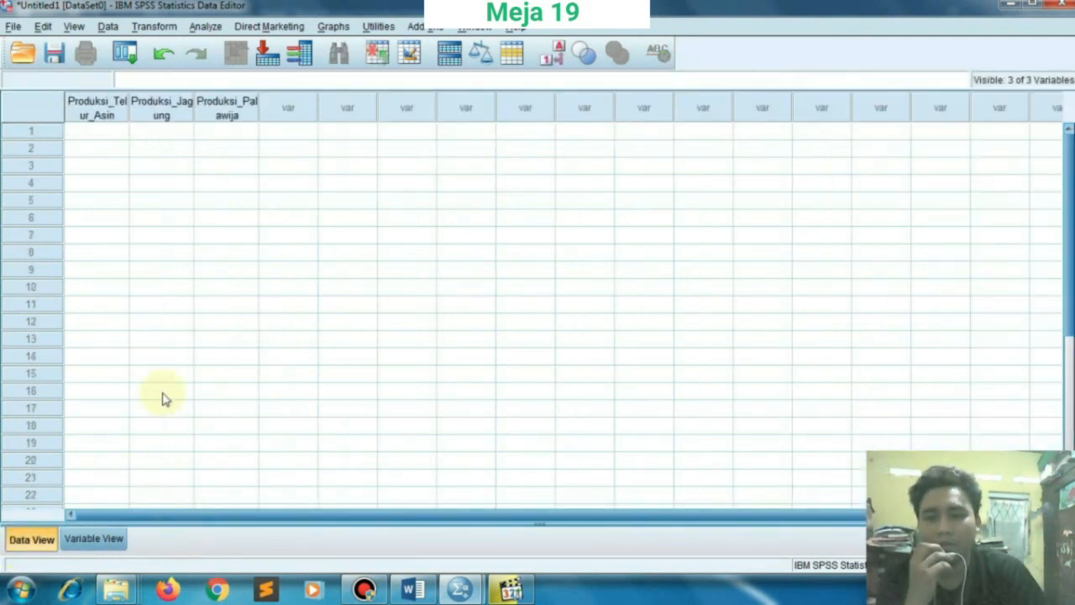
left_click(99, 133)
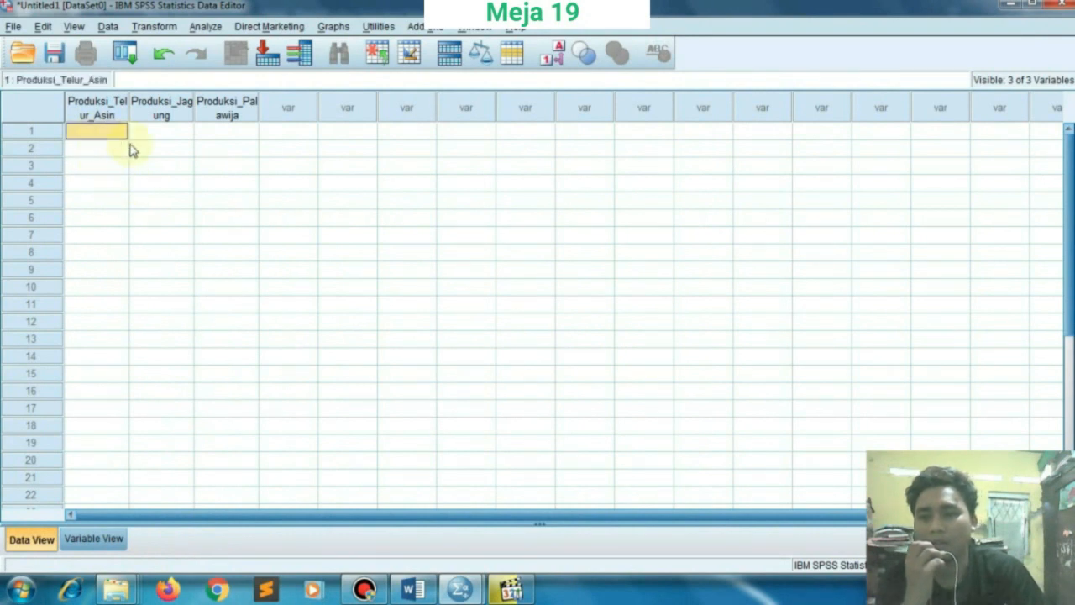
left_click(396, 592)
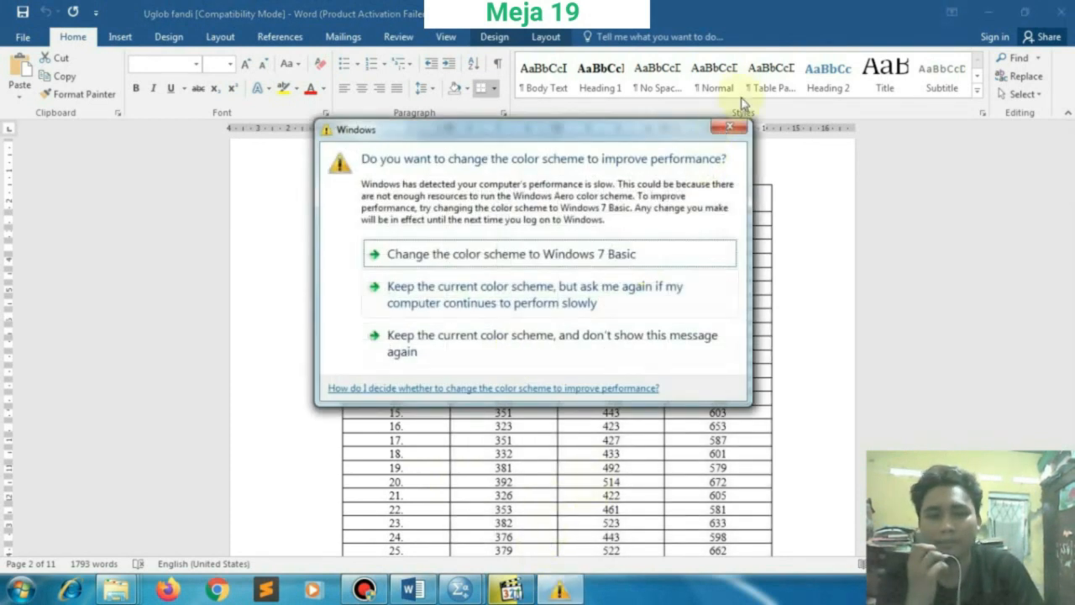
left_click(729, 128)
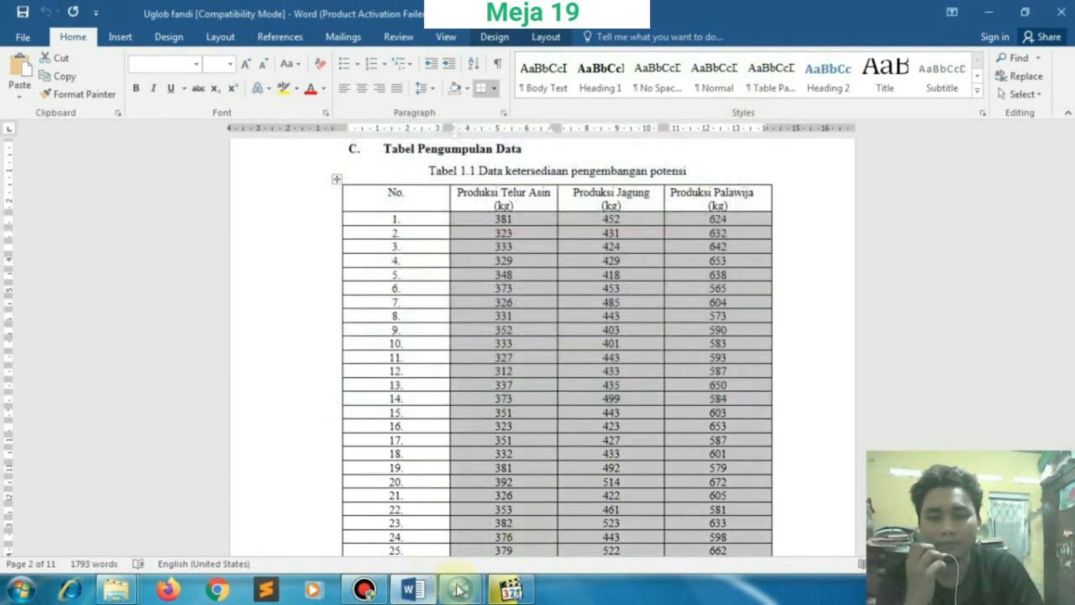
mouse_move(459, 589)
left_click(383, 492)
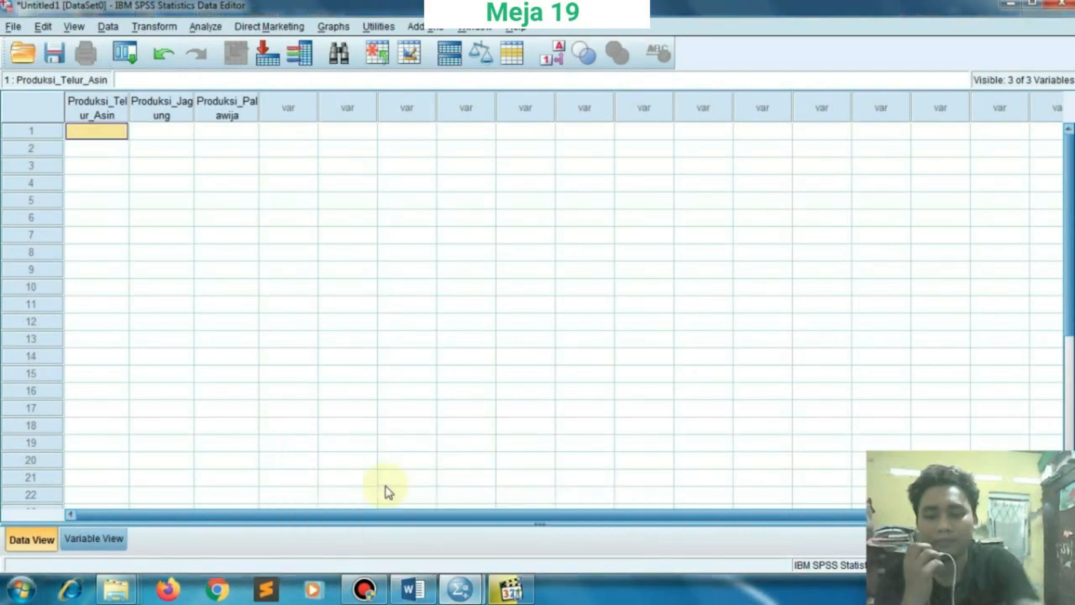
key("ctrl+v")
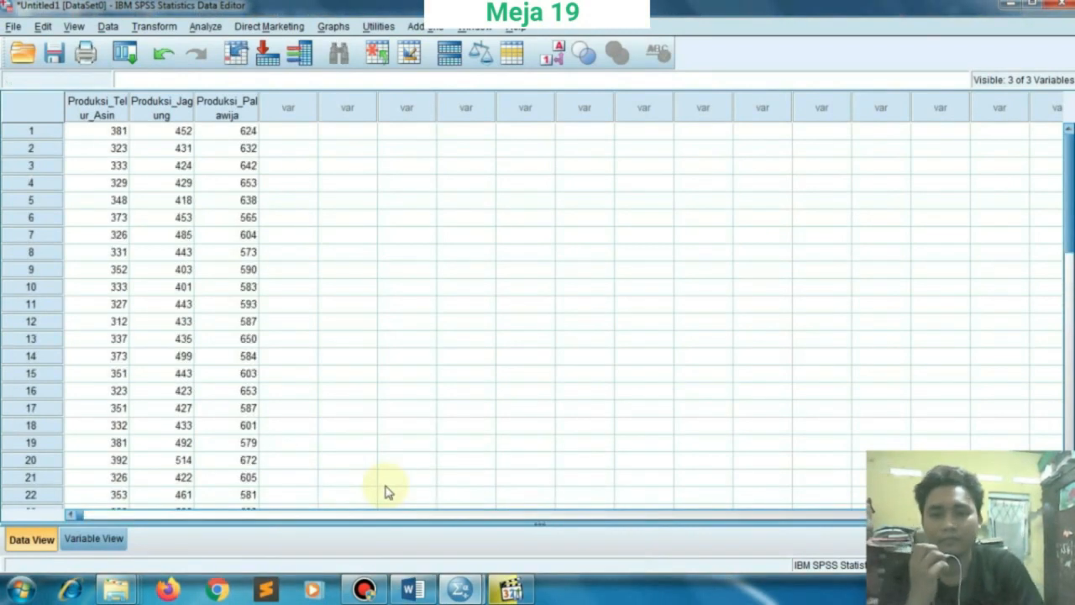
Set up a K-Means Cluster analysis with Produksi_Telur_Asin, Produksi_Jagung and Produksi_Palawija as its variables.
scroll(353, 463, "down", 1)
scroll(353, 463, "down", 3)
scroll(353, 458, "up", 4)
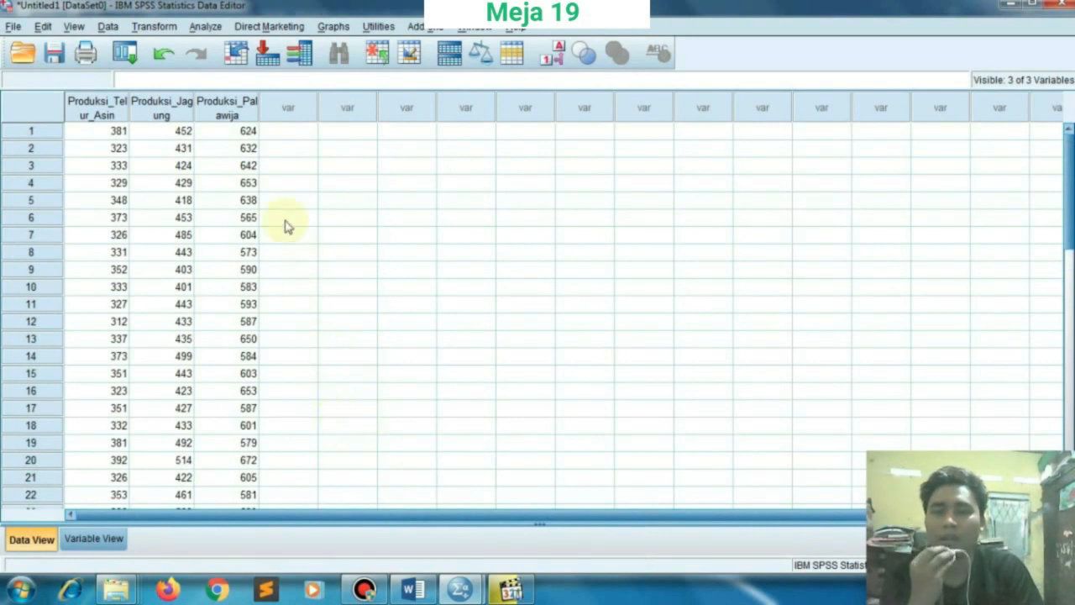
left_click(207, 27)
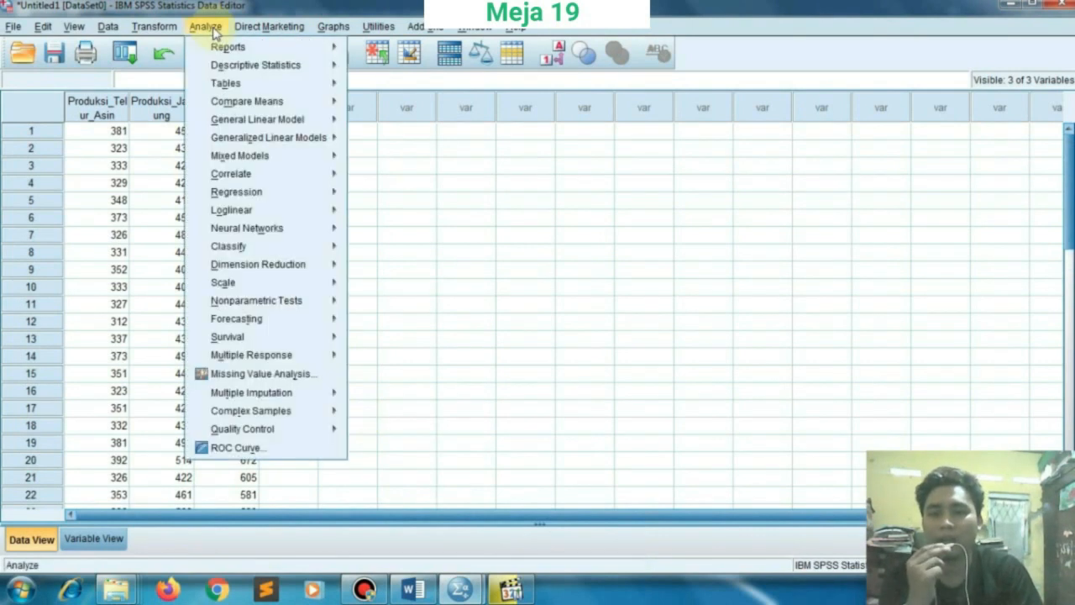
mouse_move(274, 247)
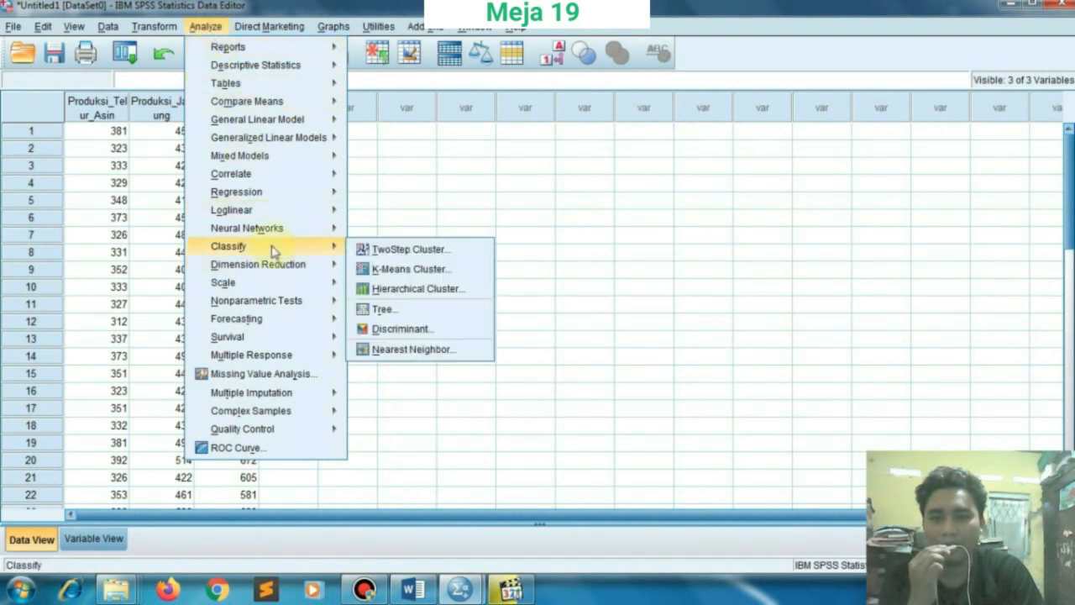
left_click(388, 271)
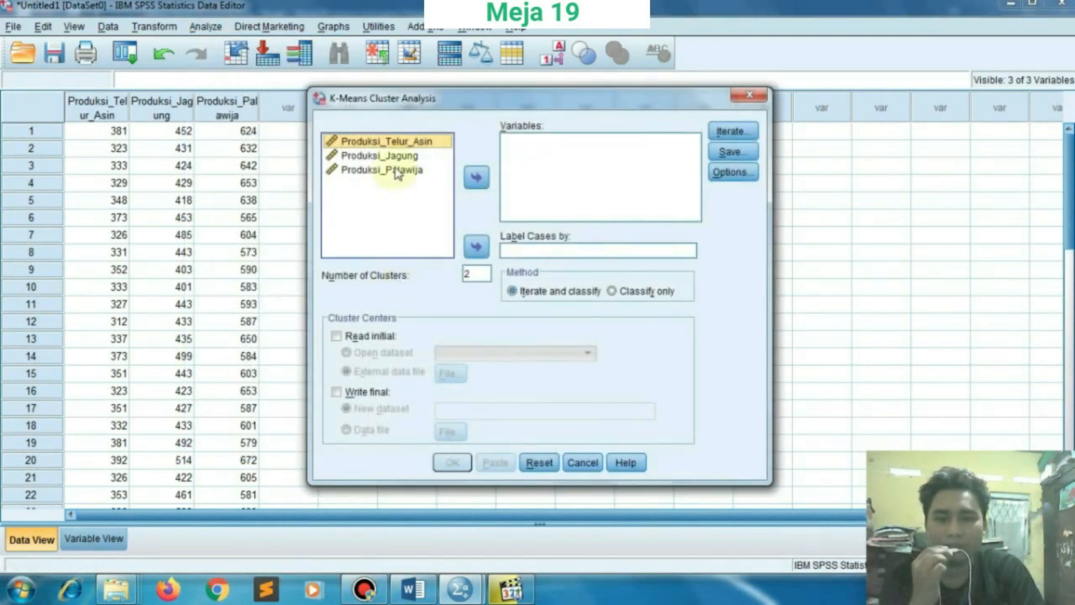
left_click(392, 156)
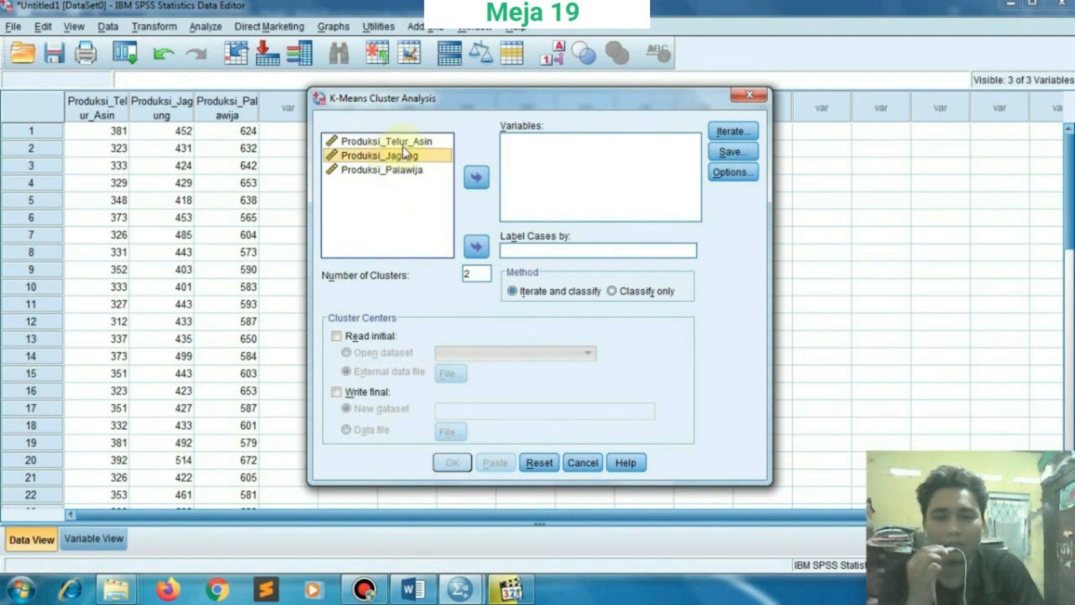
left_click(404, 145)
key("shift+Down")
key("shift+Down")
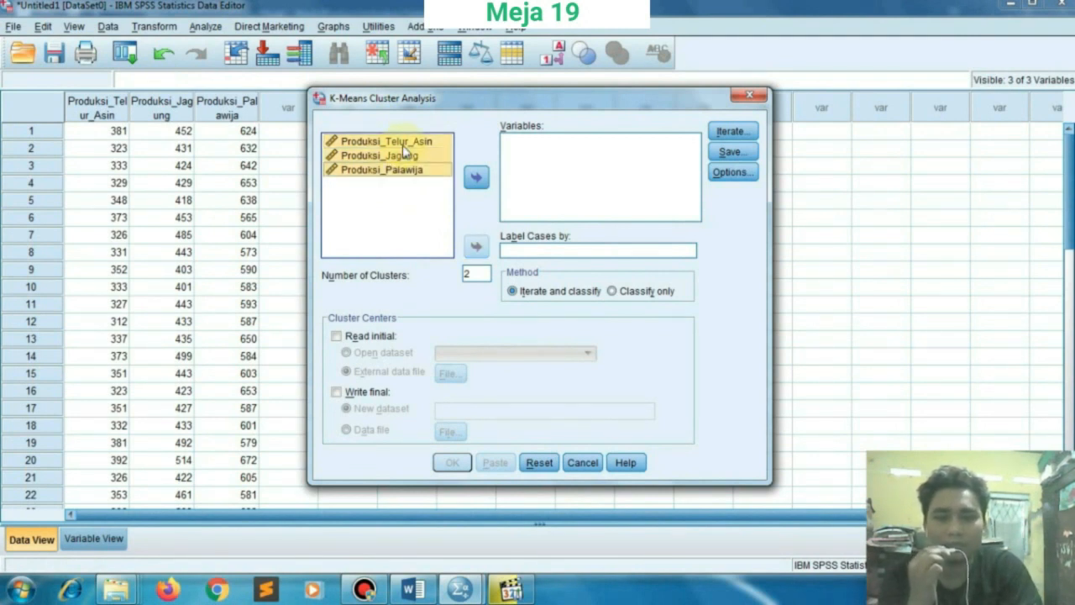
left_click(476, 178)
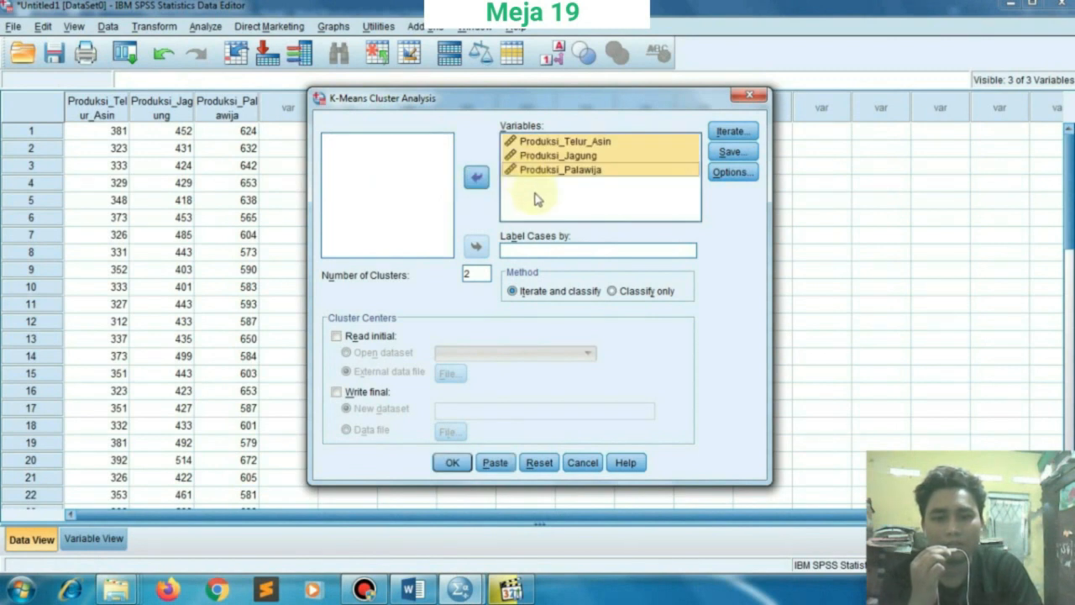
Accept 10 maximum iterations with convergence criterion 0, and add the ANOVA table to the K-Means statistics.
left_click(730, 132)
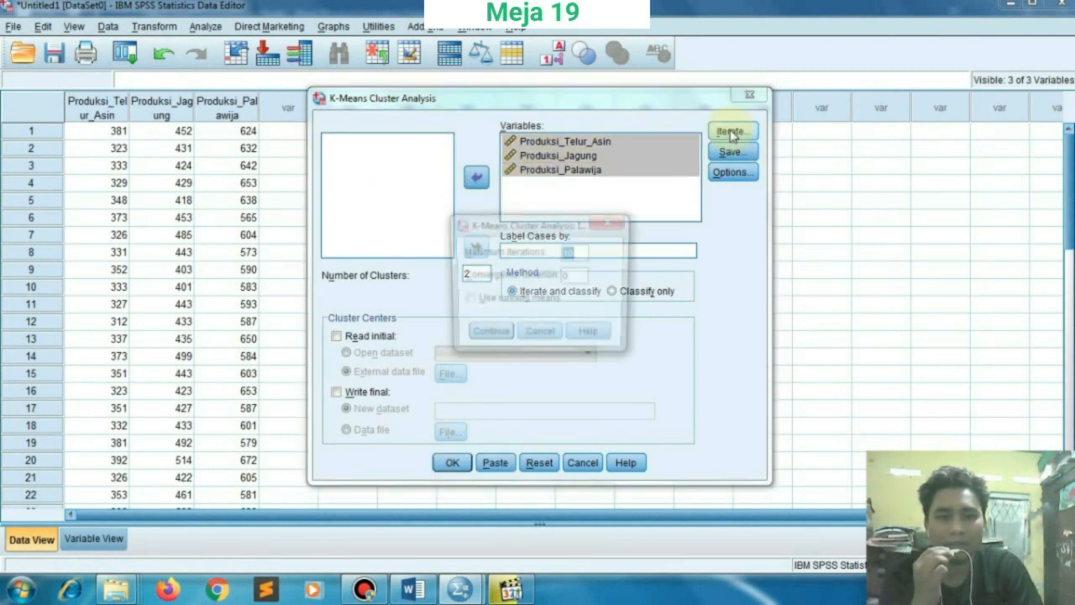
left_click(501, 337)
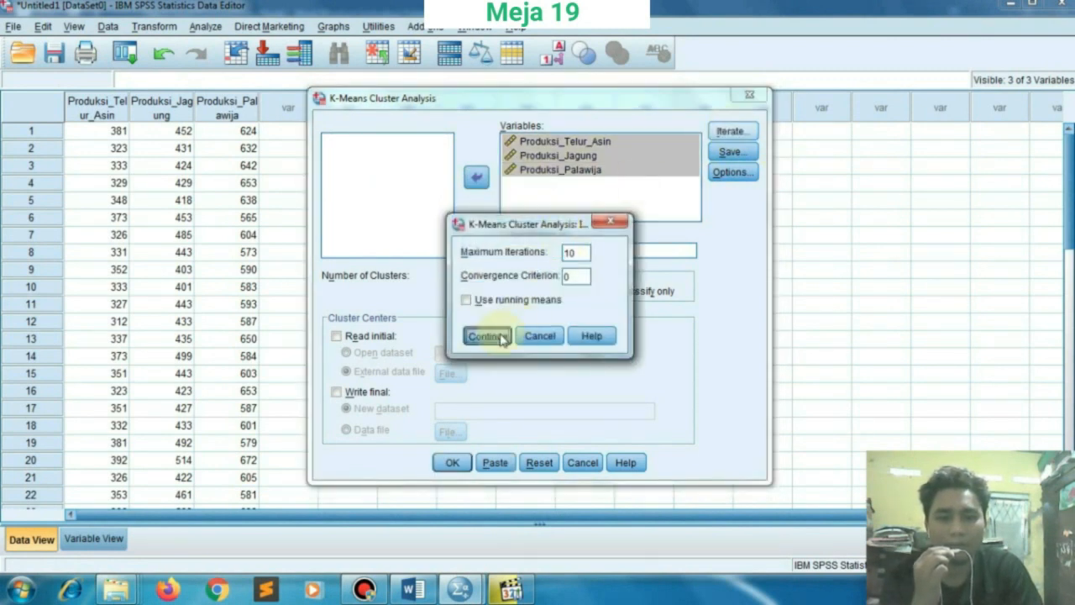
left_click(728, 171)
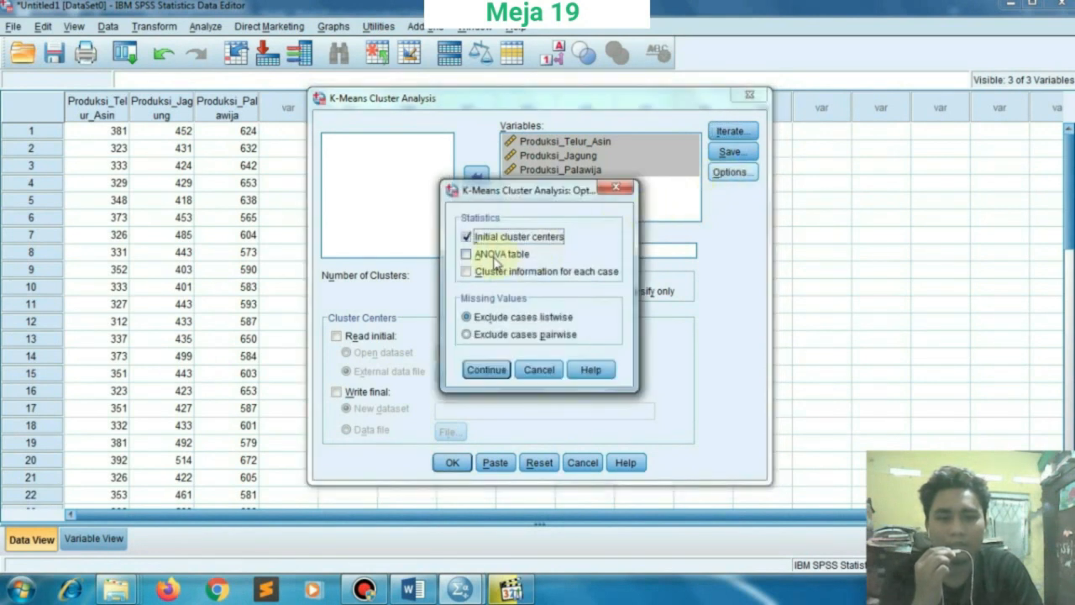
left_click(487, 255)
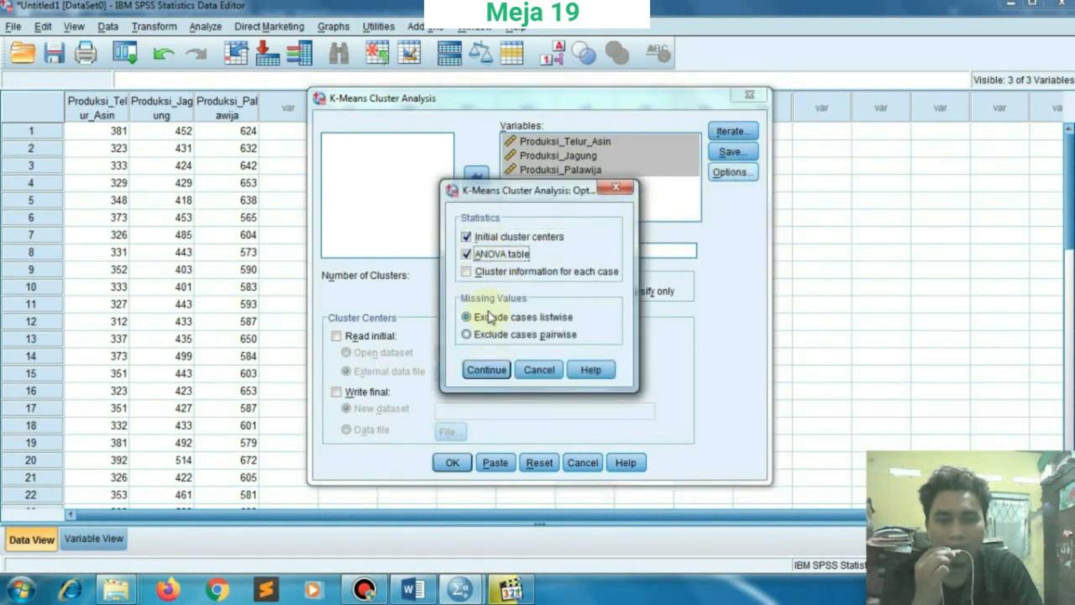
left_click(487, 376)
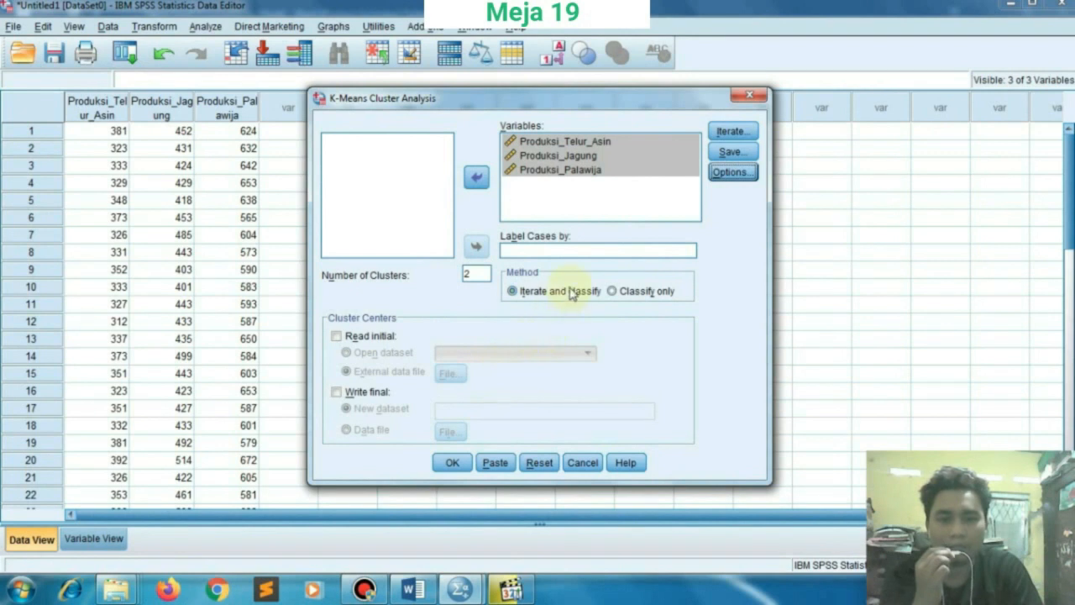
Save cluster membership and distance from cluster center as new variables, and run the two-cluster K-Means analysis.
left_click(738, 154)
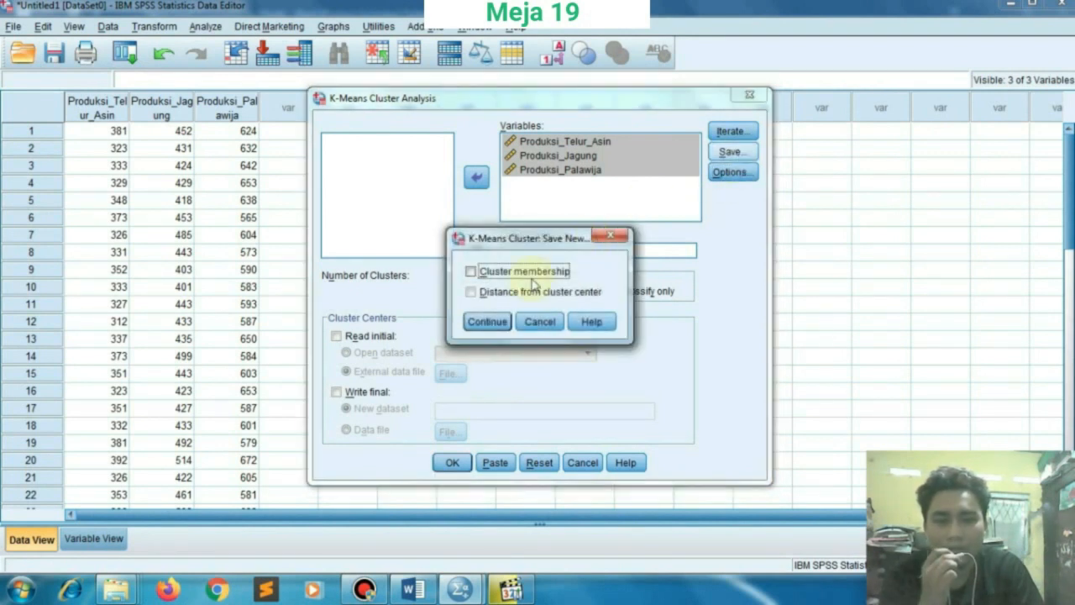
left_click(494, 294)
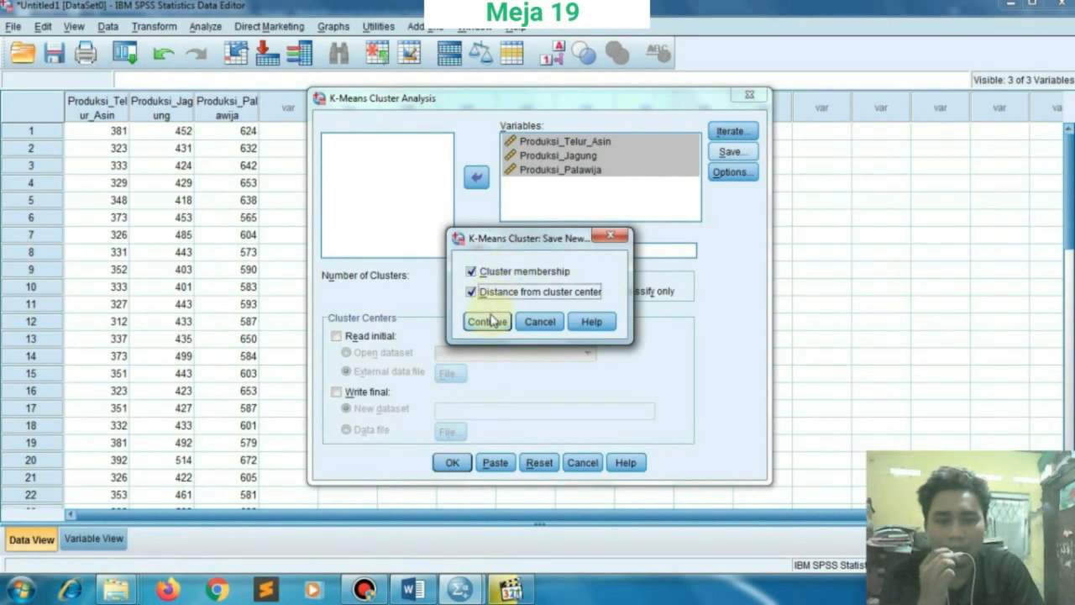
left_click(487, 322)
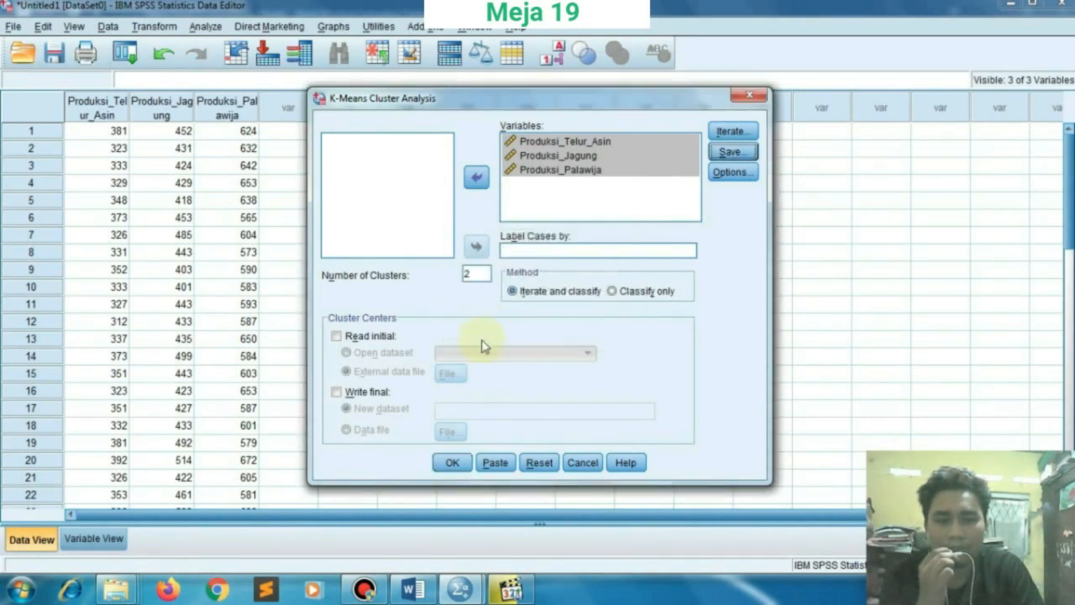
left_click(452, 463)
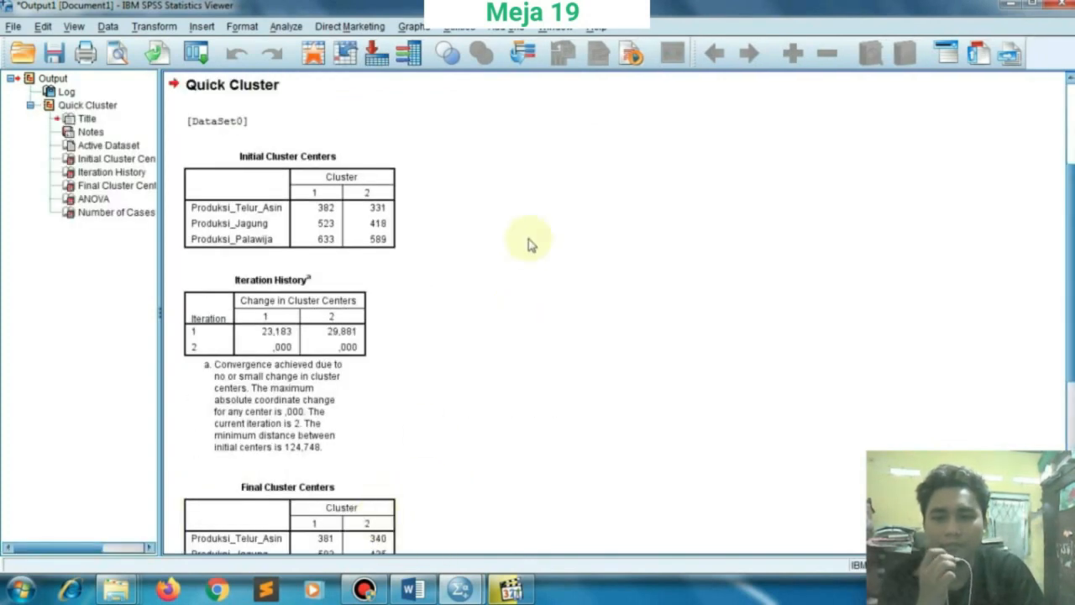
Read the Quick Cluster output from the initial cluster centers and iteration history through the ANOVA table and the cases per cluster.
scroll(529, 244, "up", 4)
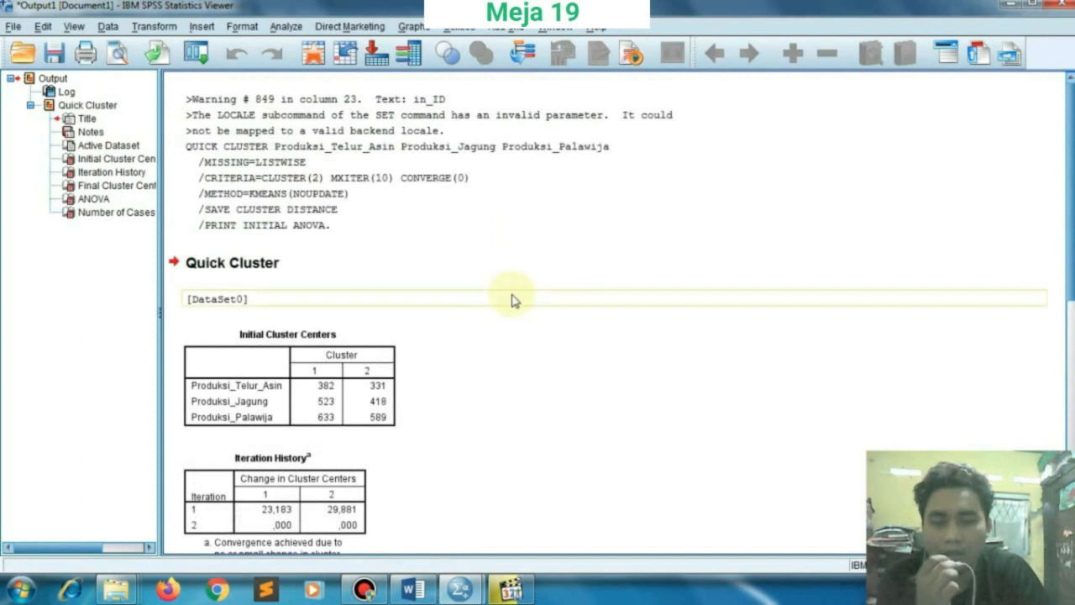
scroll(422, 367, "down", 2)
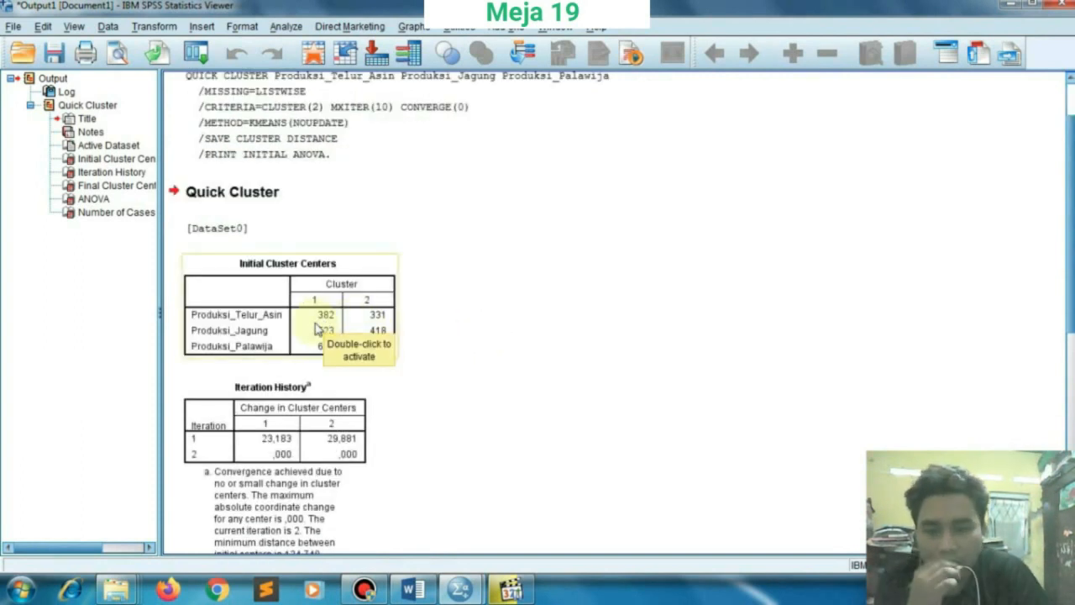
scroll(345, 317, "down", 2)
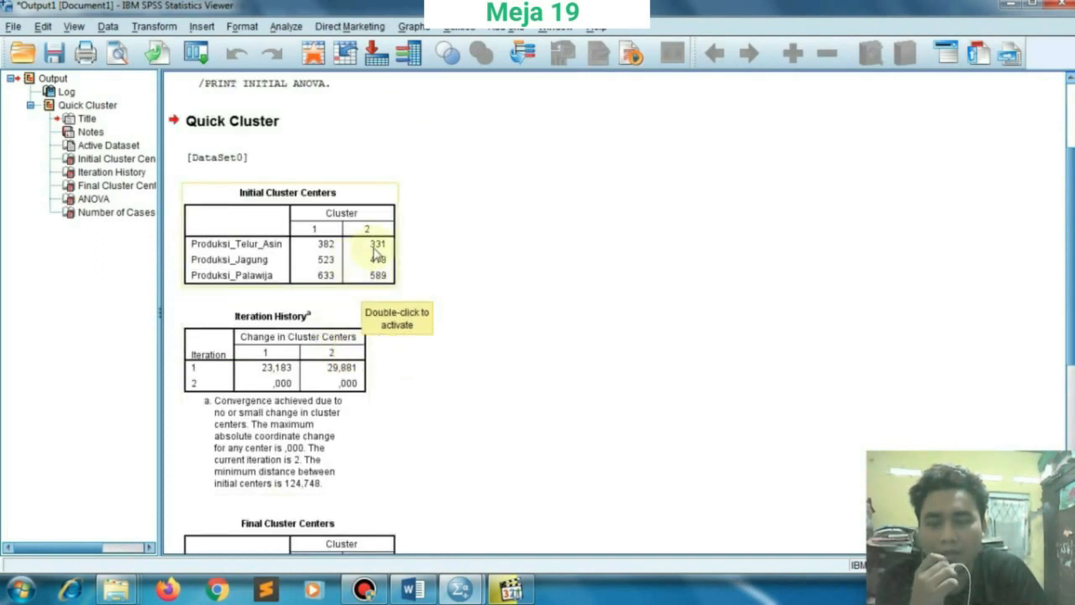
scroll(376, 254, "down", 2)
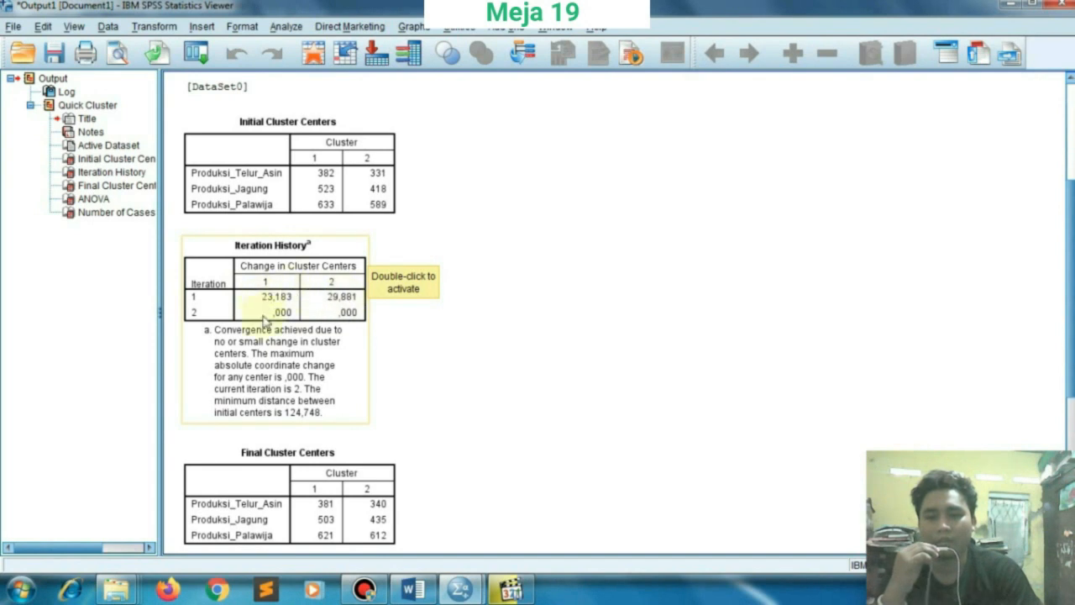
scroll(373, 366, "down", 5)
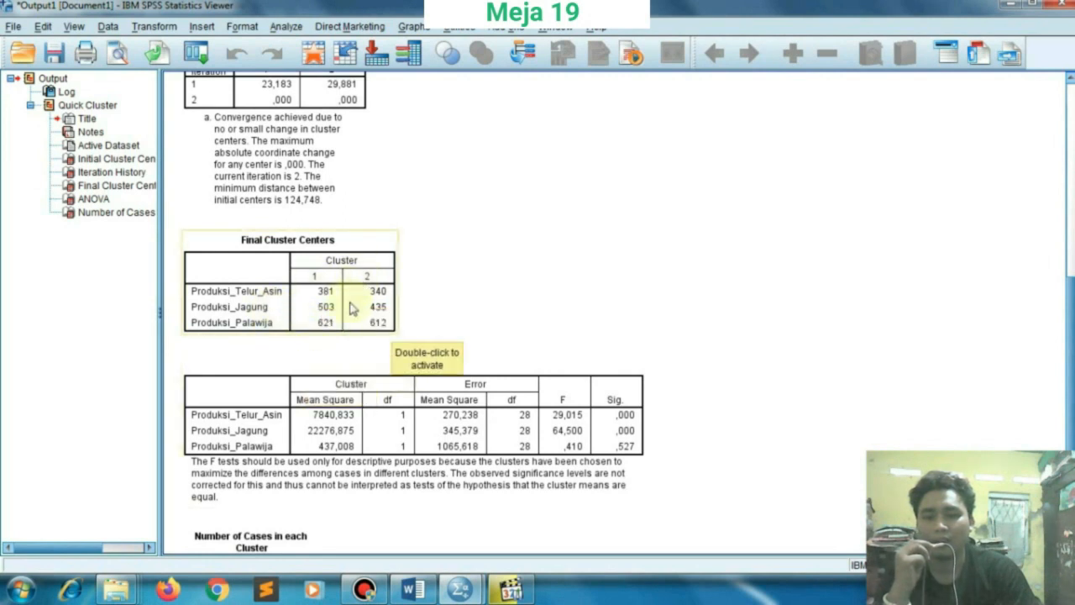
scroll(393, 326, "down", 3)
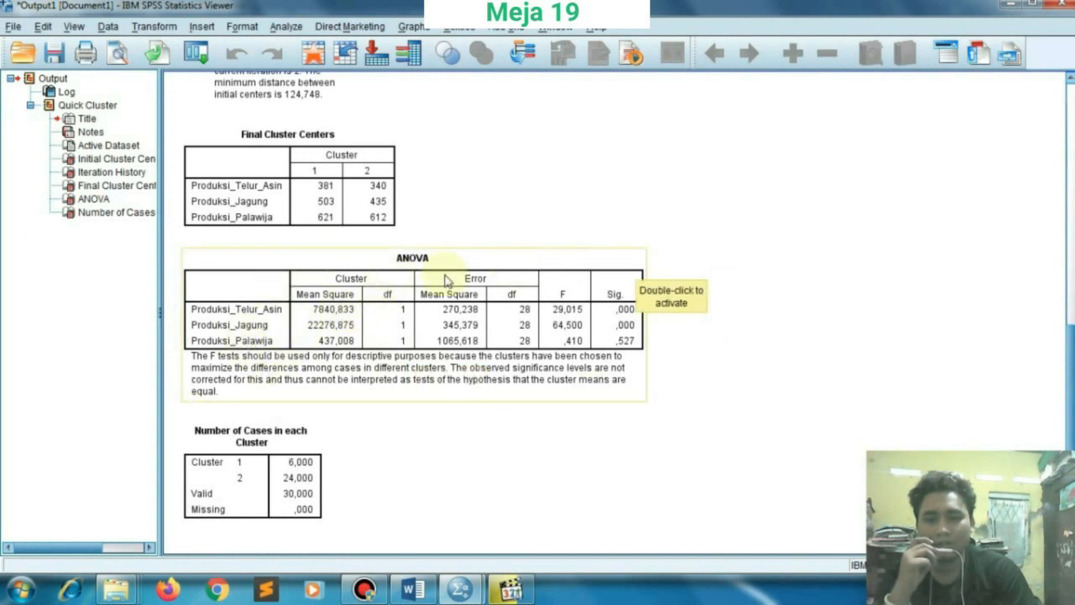
left_click(727, 126)
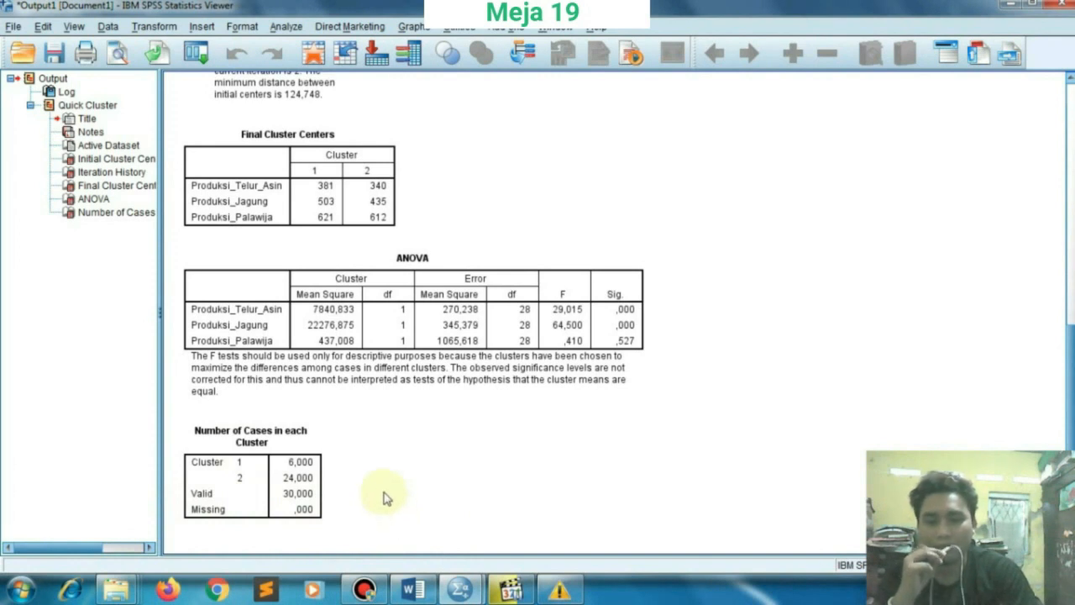
Back in the data editor, set up a Hierarchical Cluster analysis with Produksi_Telur_Asin, Produksi_Jagung and Produksi_Palawija as its variables.
key("alt+Tab")
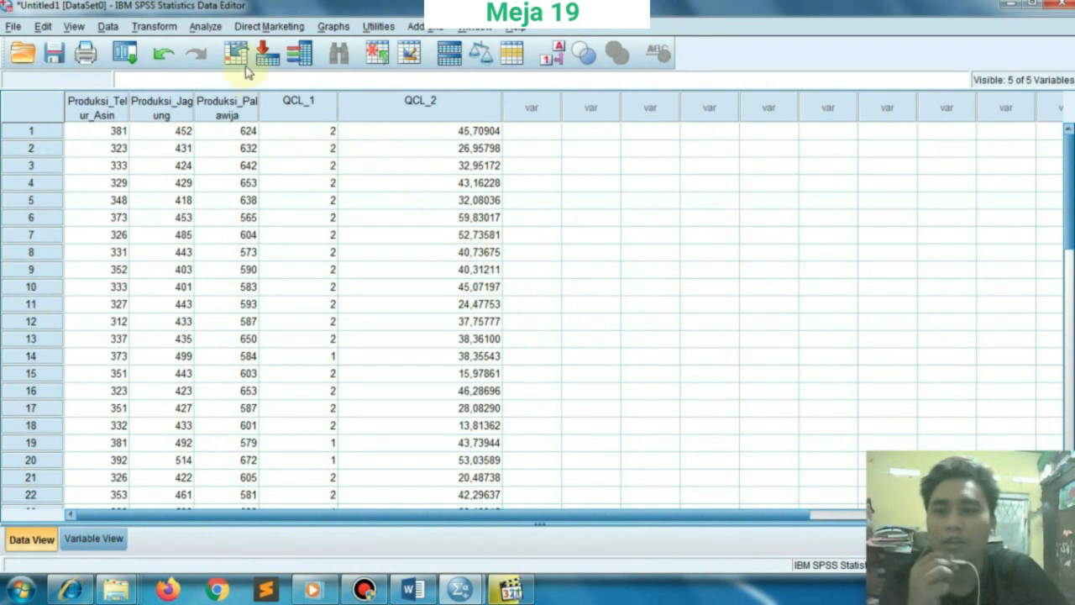
left_click(206, 27)
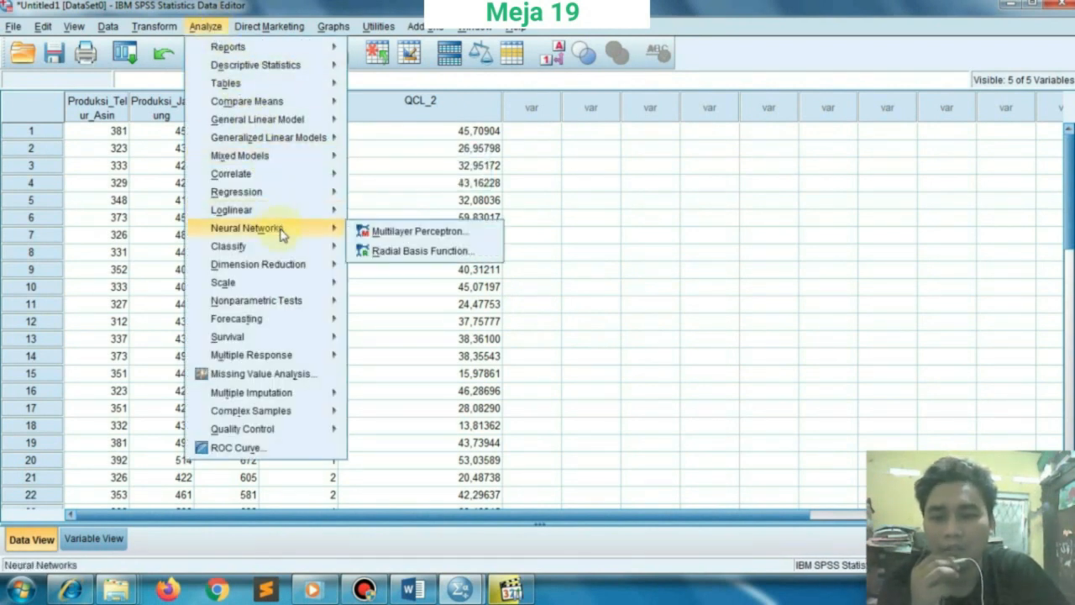
mouse_move(303, 248)
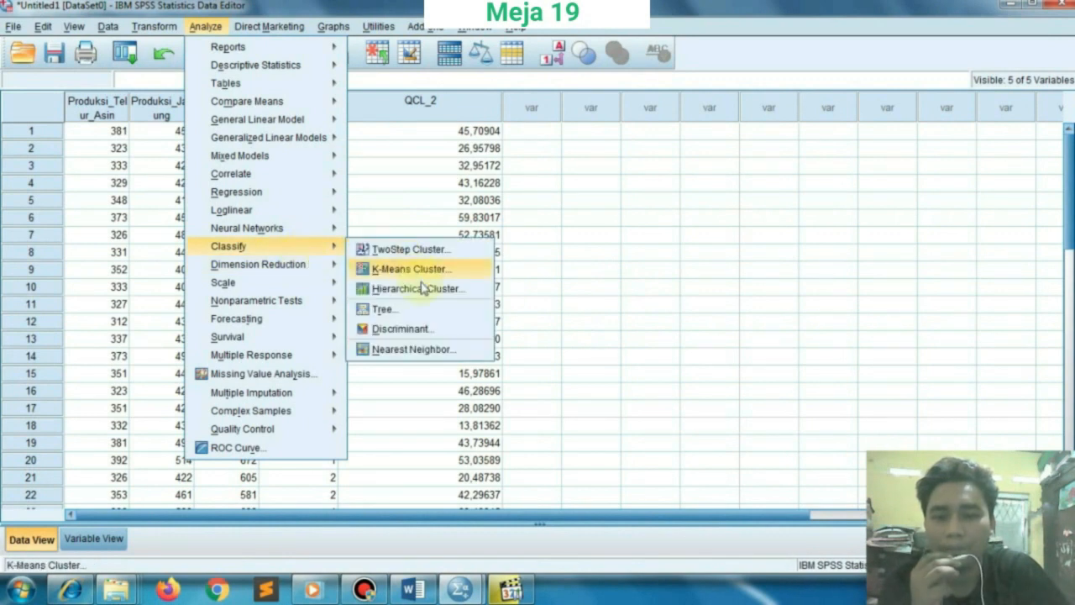
left_click(453, 288)
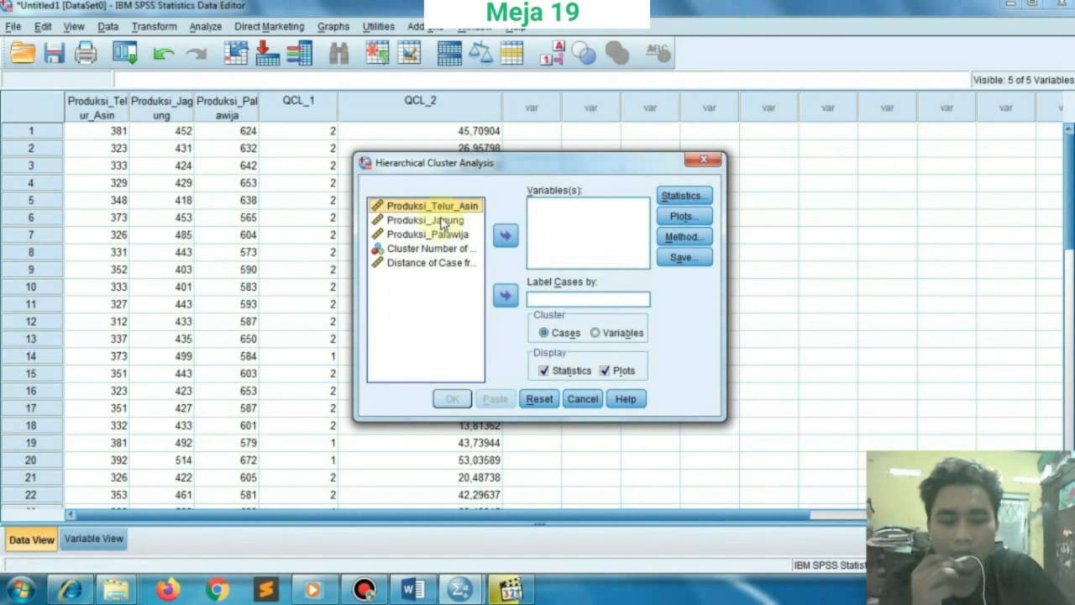
key("shift+Down")
key("shift+Down")
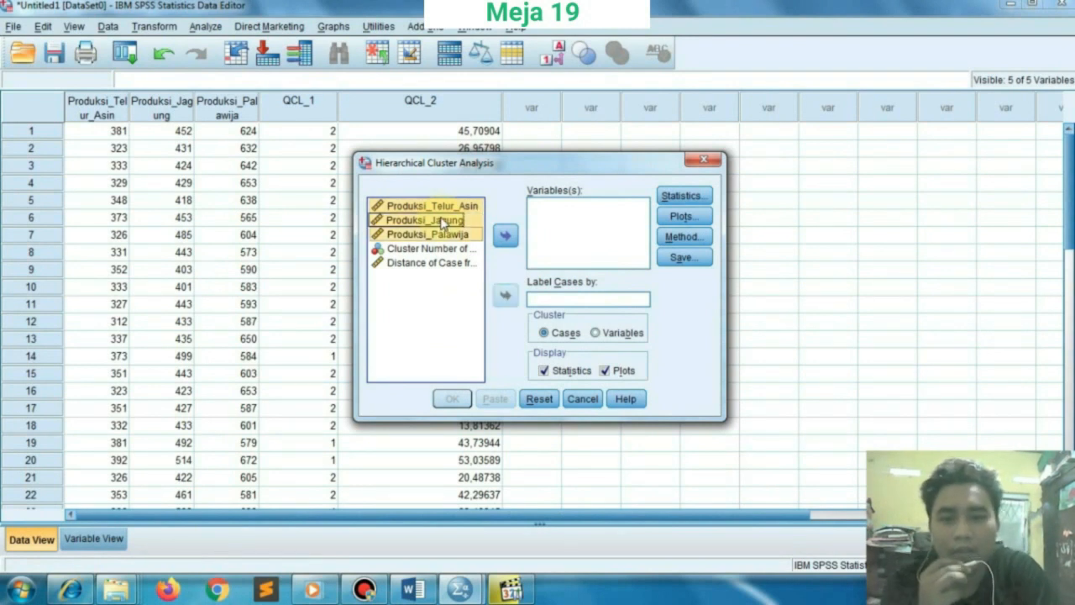
left_click(505, 235)
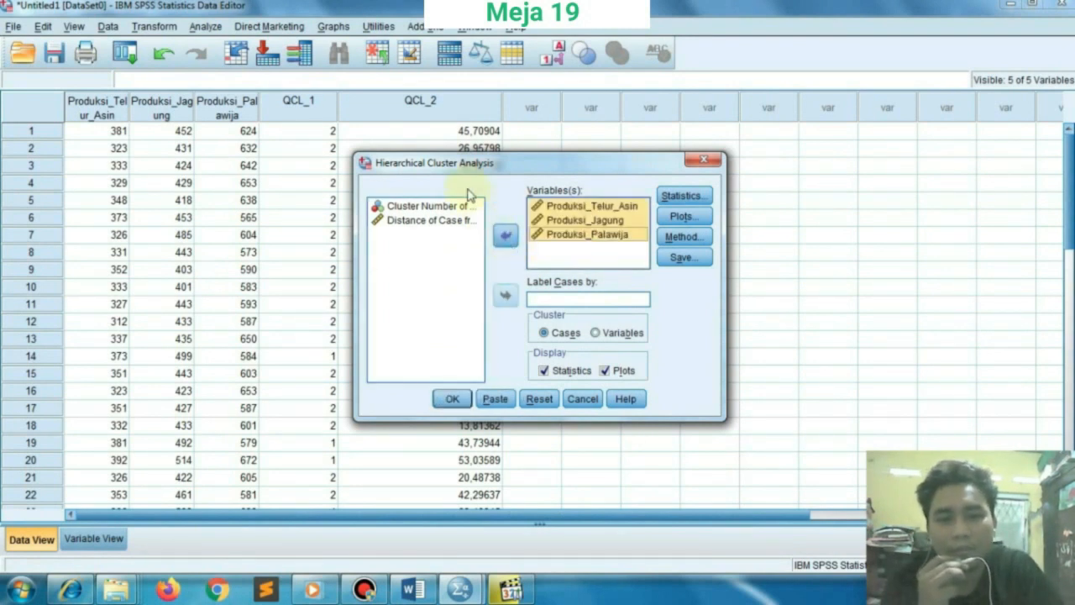
Add the proximity matrix to the hierarchical cluster statistics and request cluster membership for a range of 2 to 4 clusters.
left_click(685, 198)
left_click(504, 221)
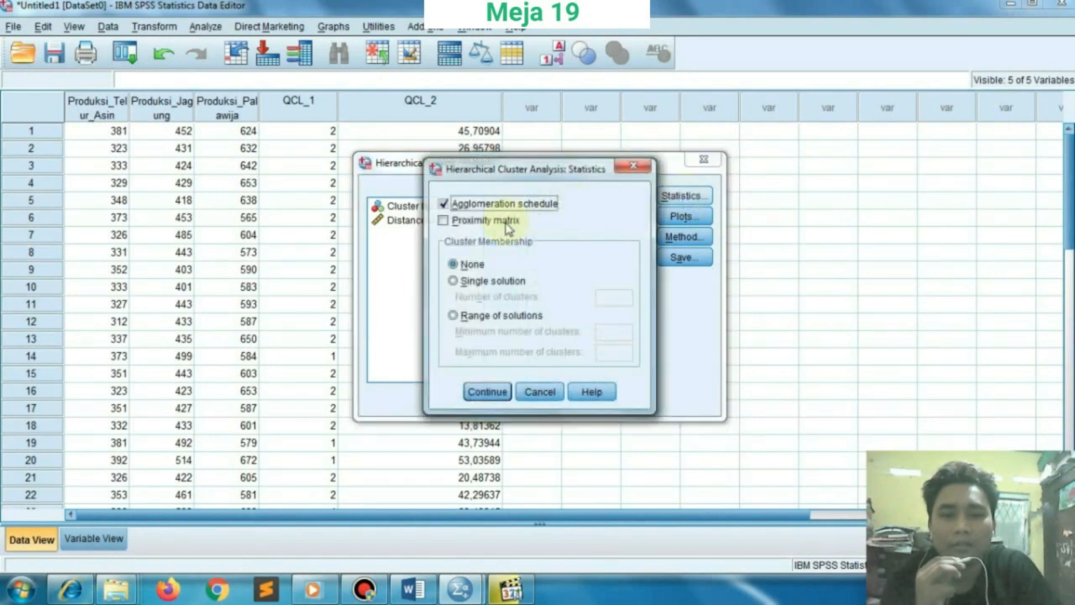
left_click(492, 393)
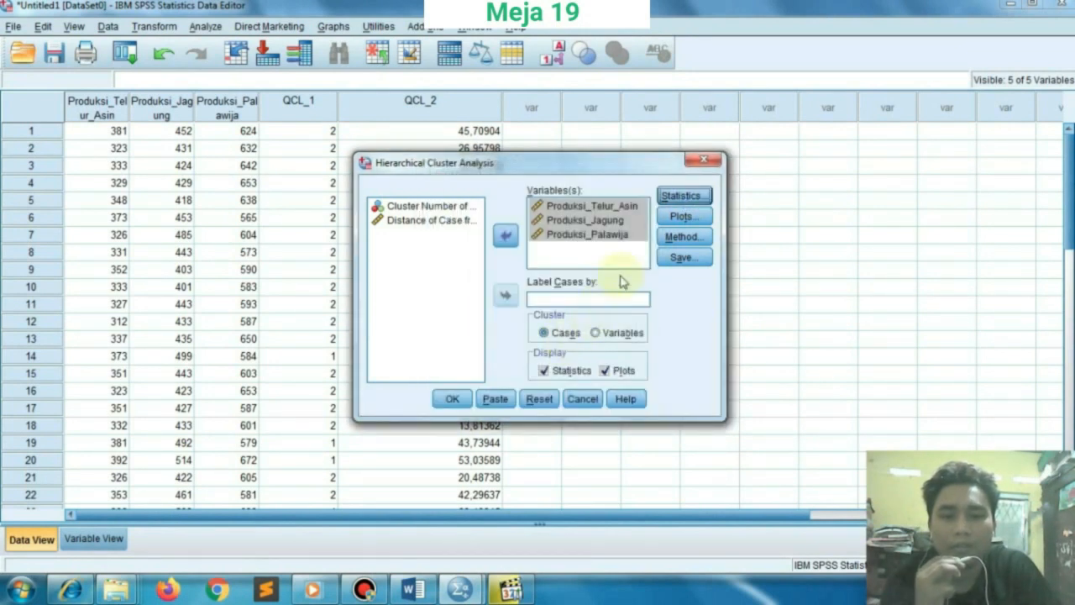
left_click(679, 197)
left_click(482, 315)
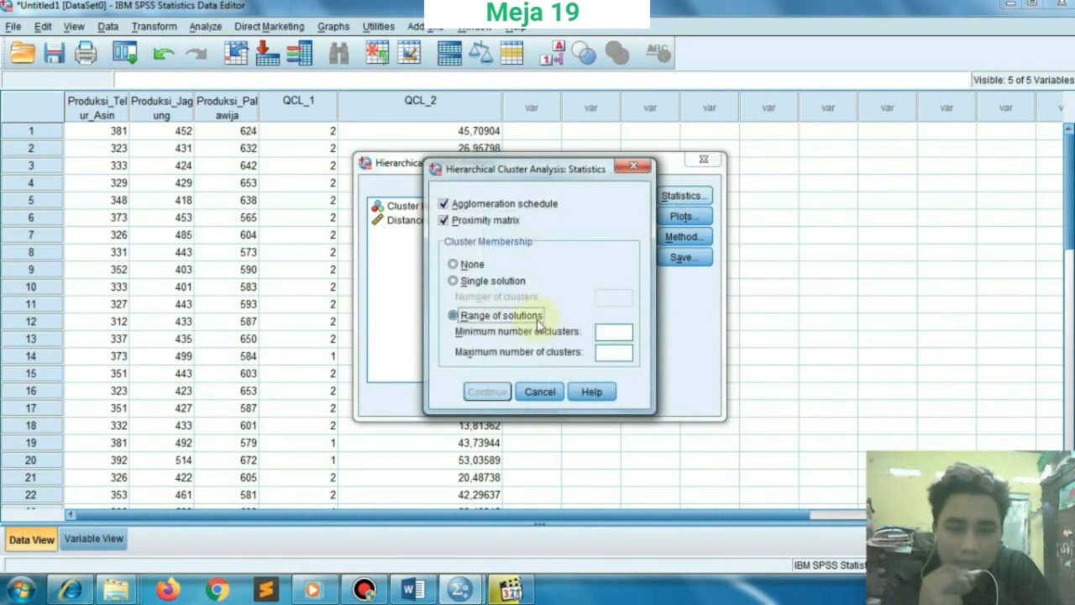
left_click(611, 334)
type("2")
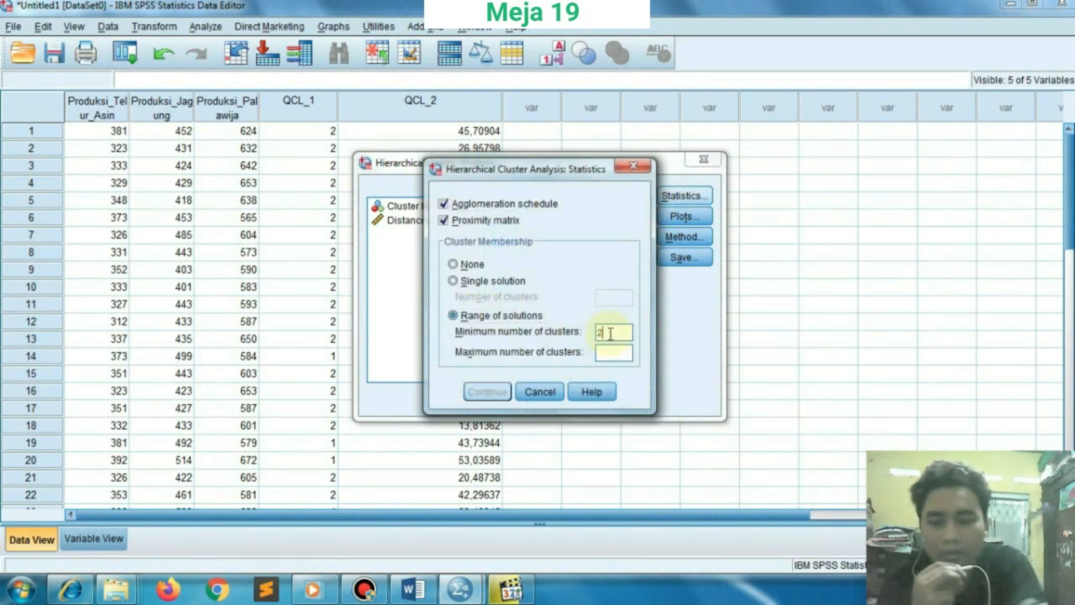
type("4")
left_click(475, 393)
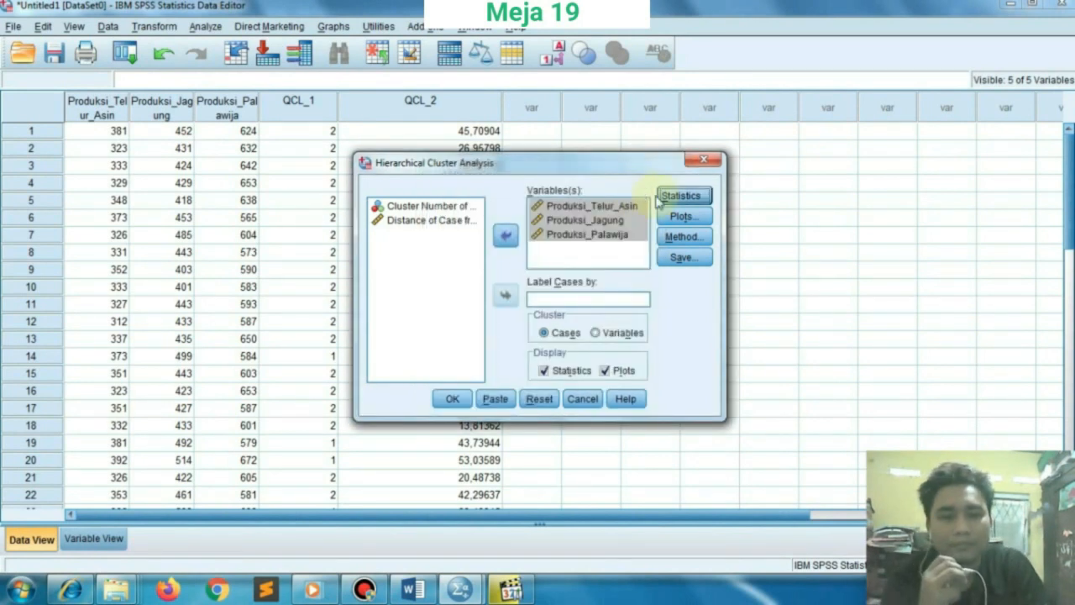
Add a dendrogram to the cluster plots with the icicle for all clusters, and accept between-groups linkage with squared Euclidean distance.
left_click(684, 216)
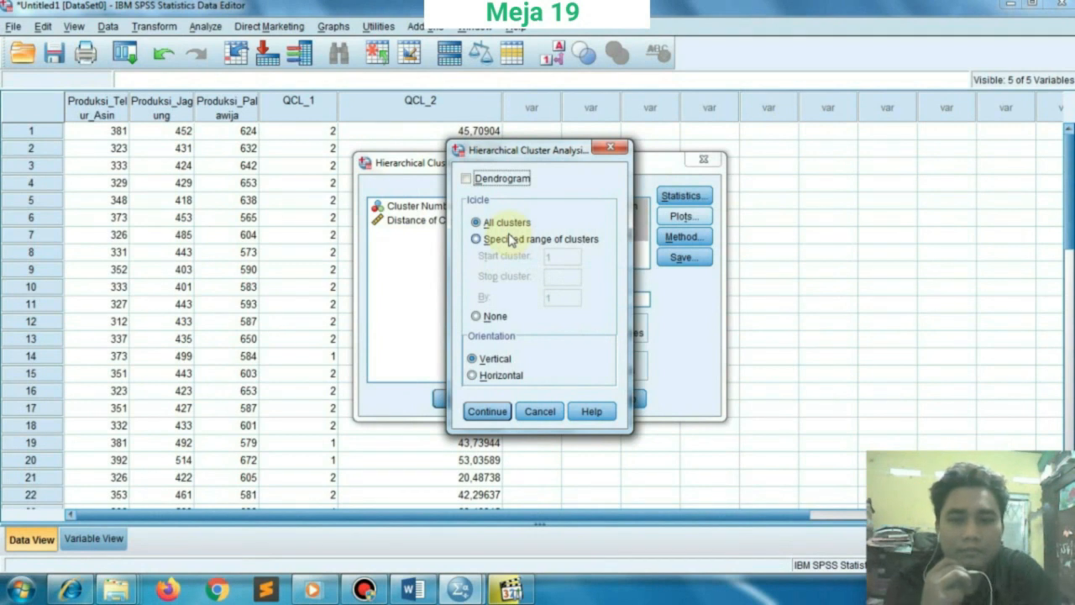
left_click(494, 410)
left_click(682, 238)
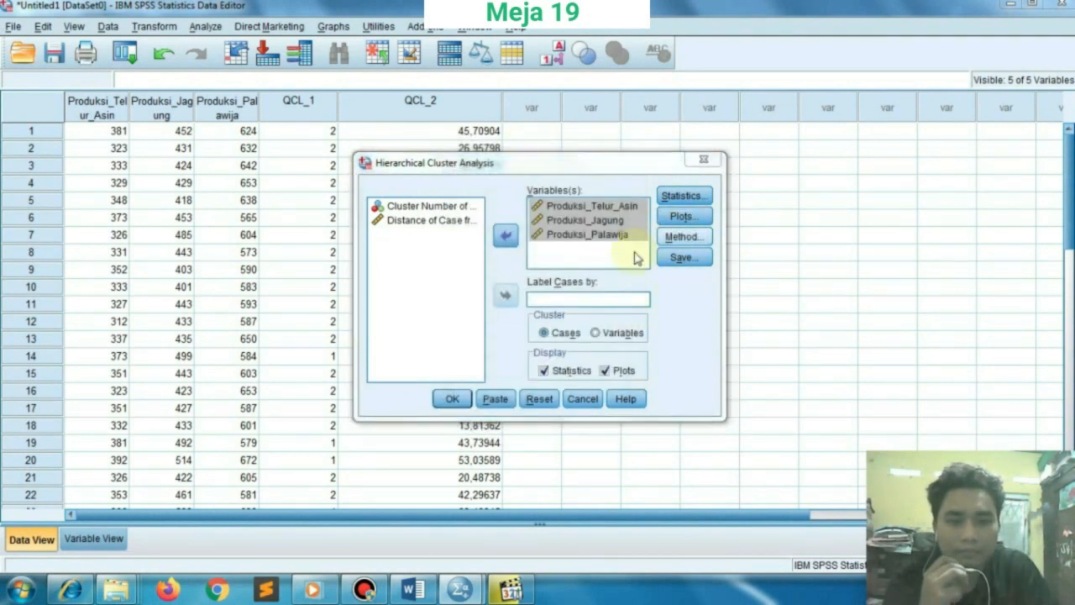
left_click(488, 423)
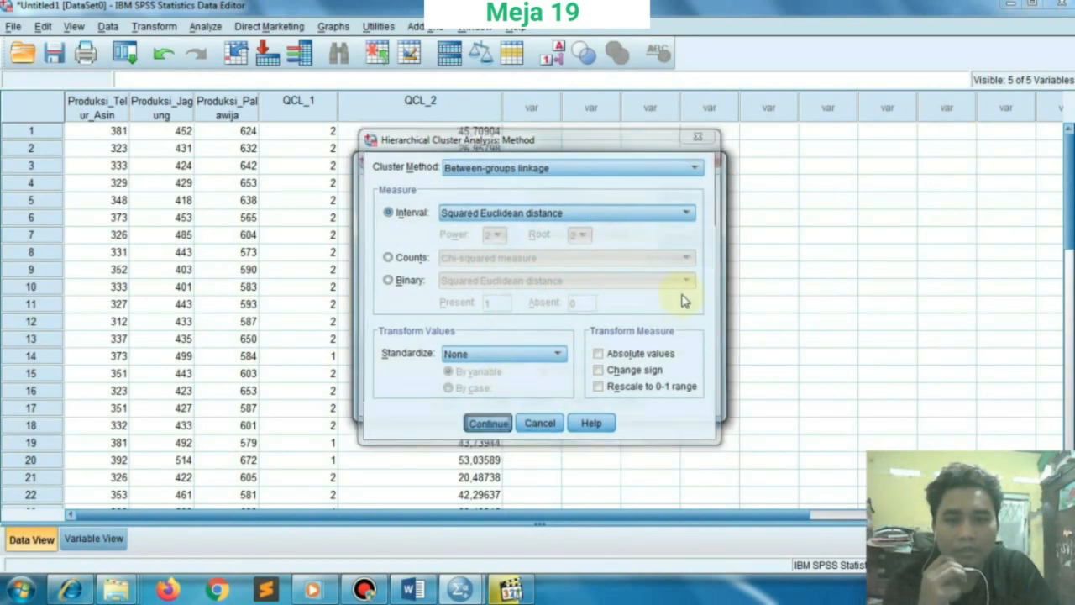
Save cluster membership for a range of solutions from 2 to 4 clusters, and run the hierarchical cluster analysis.
left_click(678, 259)
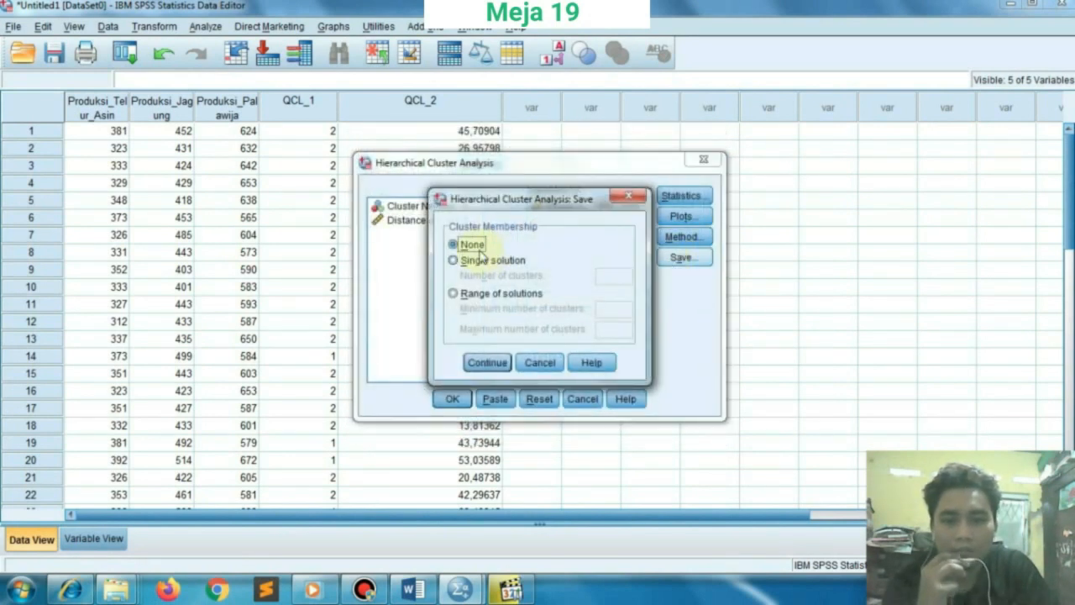
left_click(486, 293)
left_click(626, 311)
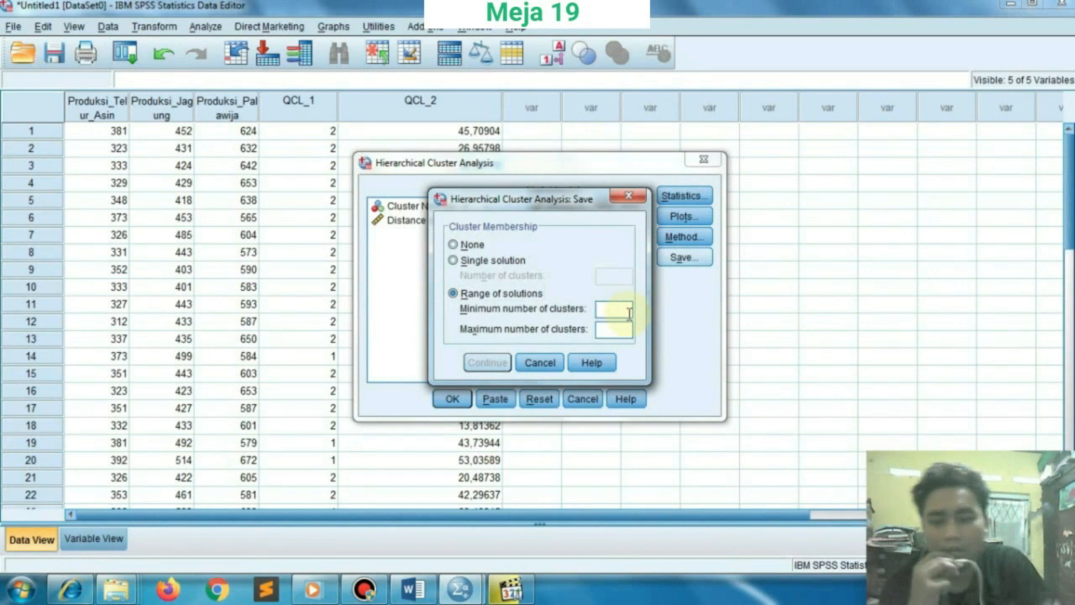
type("2")
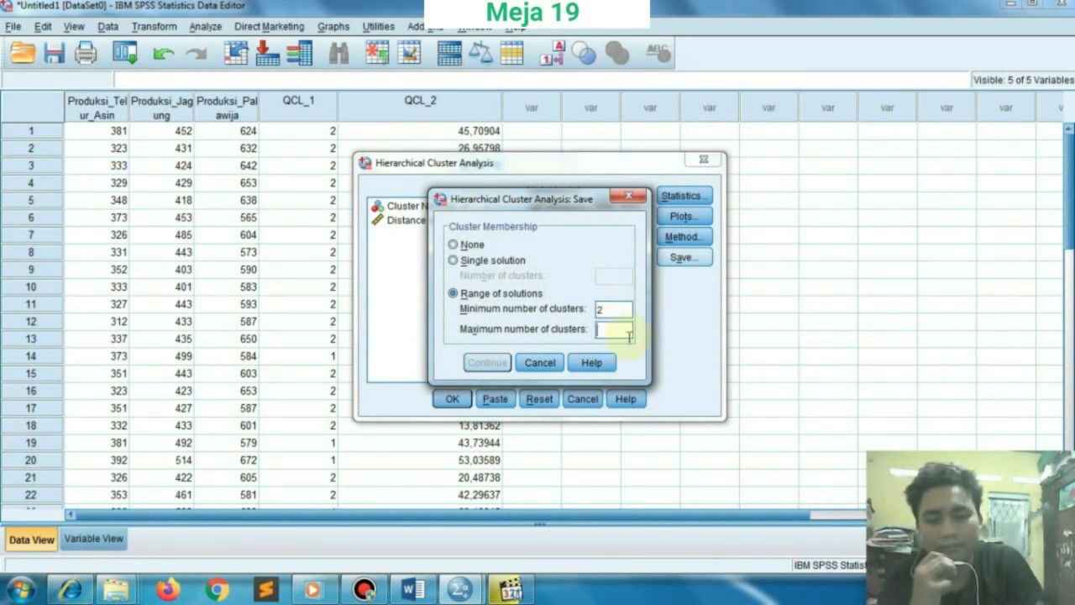
type("4")
left_click(488, 364)
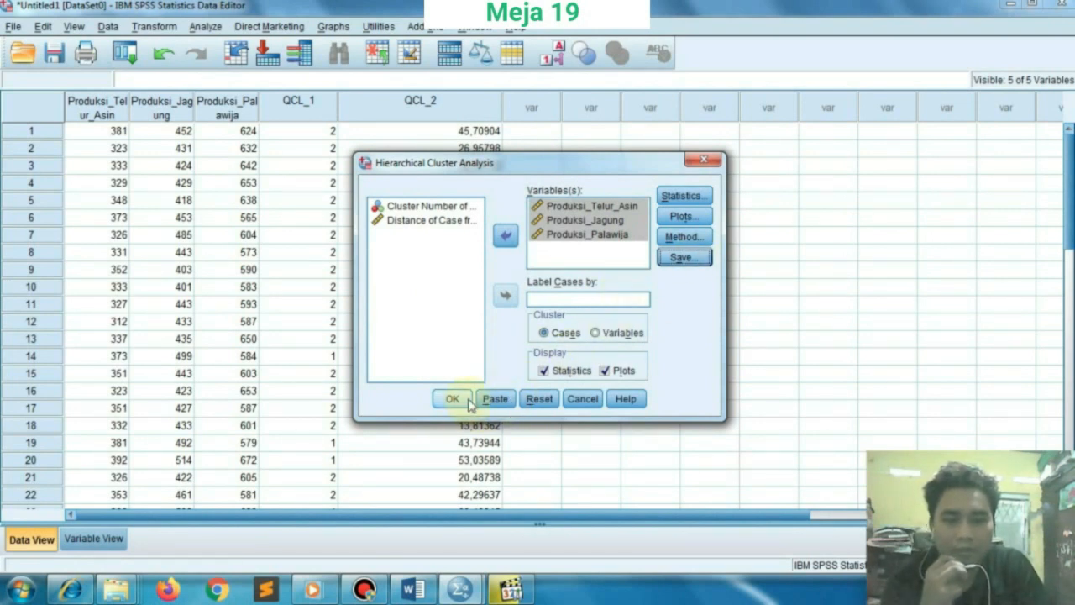
left_click(467, 401)
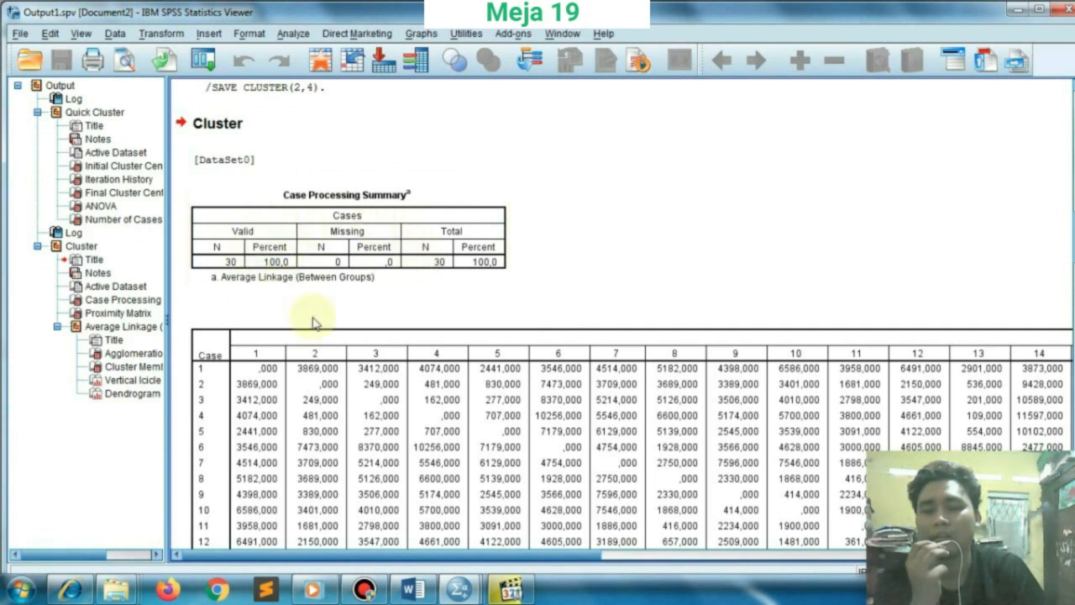
Examine the proximity matrix and the average linkage agglomeration schedule in the hierarchical cluster output.
scroll(310, 324, "down", 3)
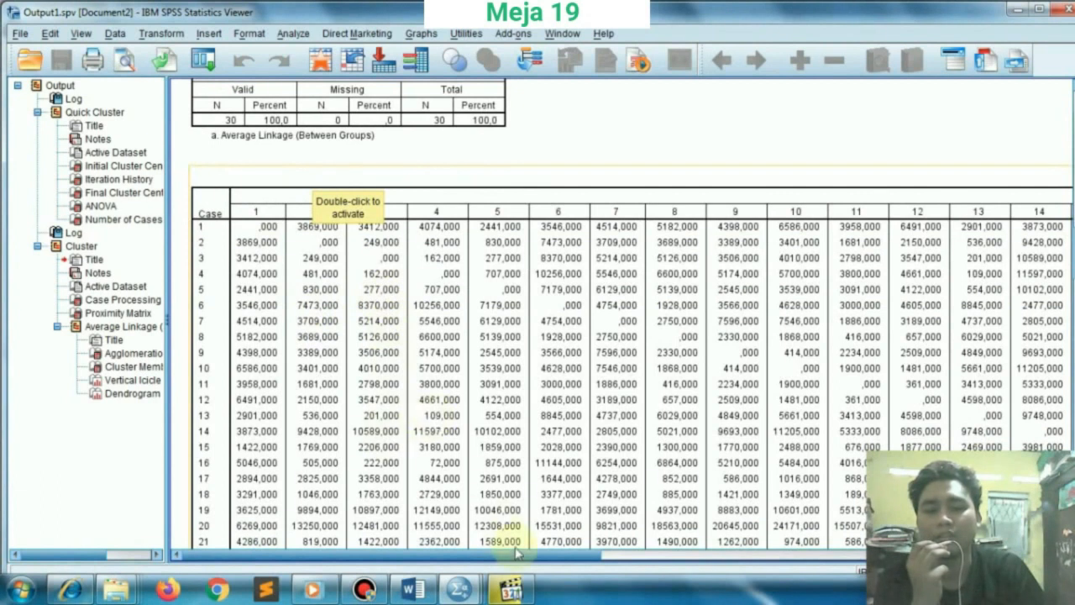
left_click_drag(524, 556, 437, 561)
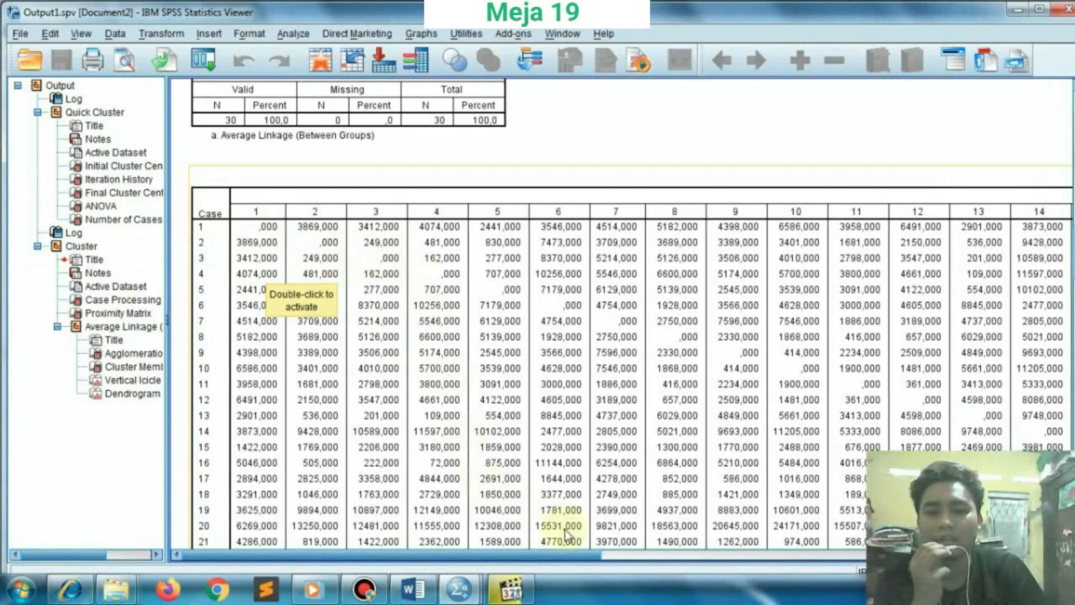
mouse_move(587, 561)
left_mouse_down()
mouse_move(646, 561)
mouse_move(582, 561)
left_mouse_up()
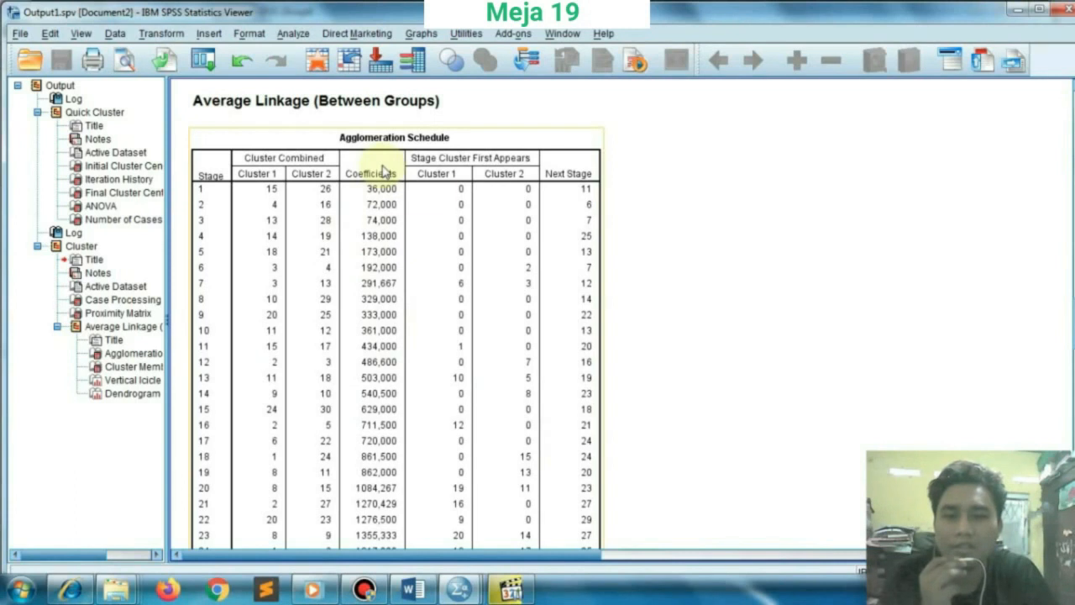
scroll(382, 171, "down", 2)
scroll(382, 170, "up", 2)
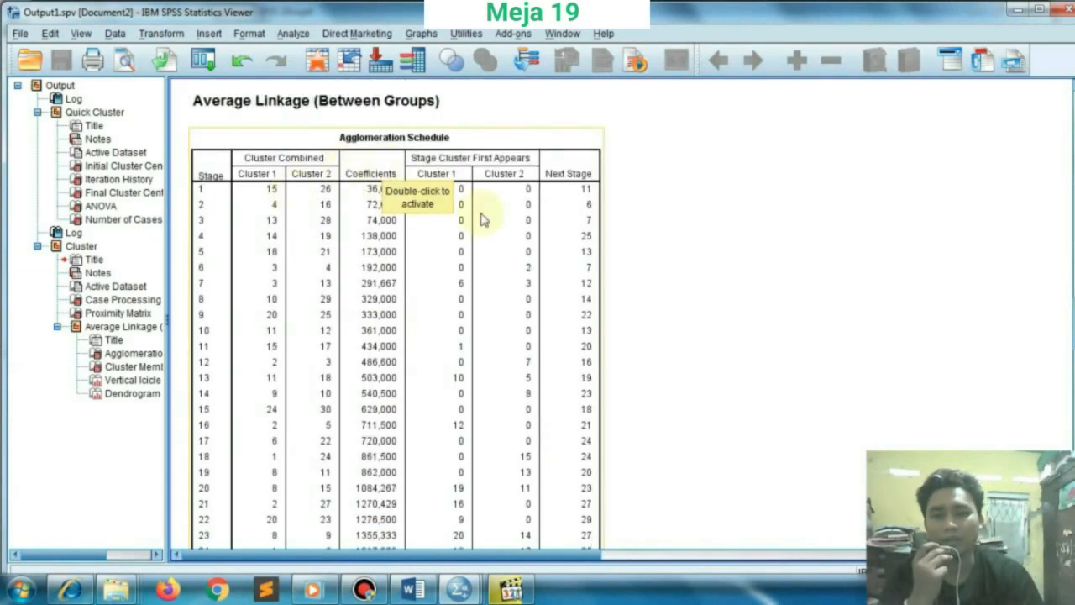
scroll(724, 206, "up", 4)
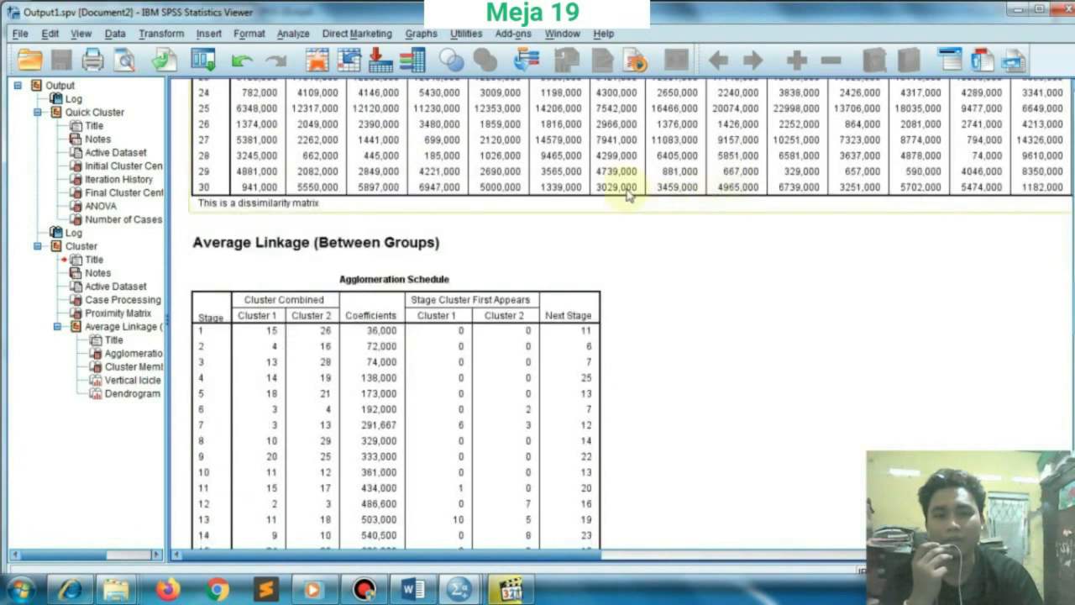
scroll(519, 187, "down", 2)
scroll(518, 186, "down", 2)
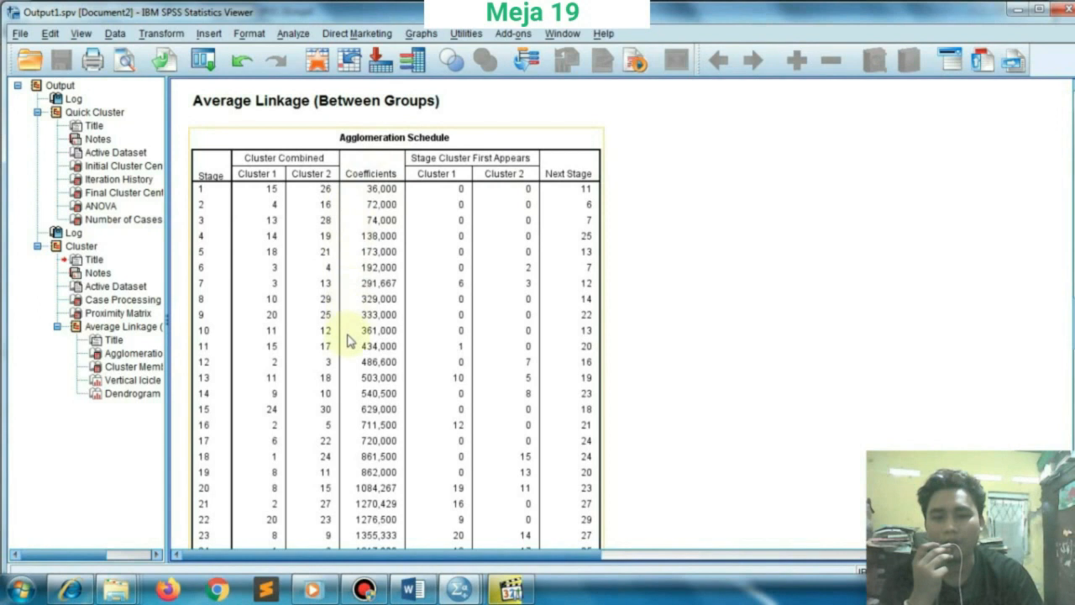
scroll(353, 370, "down", 4)
scroll(439, 372, "up", 4)
scroll(439, 372, "down", 4)
Examine the cluster membership table, the vertical icicle plot and the dendrogram in the hierarchical cluster output.
scroll(436, 375, "down", 8)
scroll(436, 374, "down", 4)
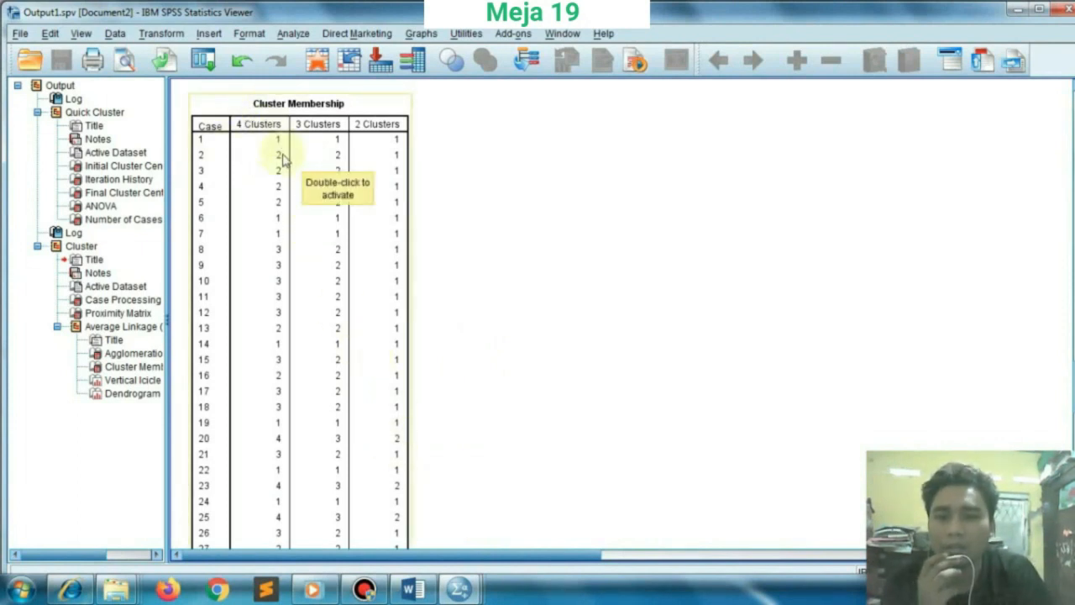
scroll(199, 150, "down", 3)
scroll(199, 150, "up", 3)
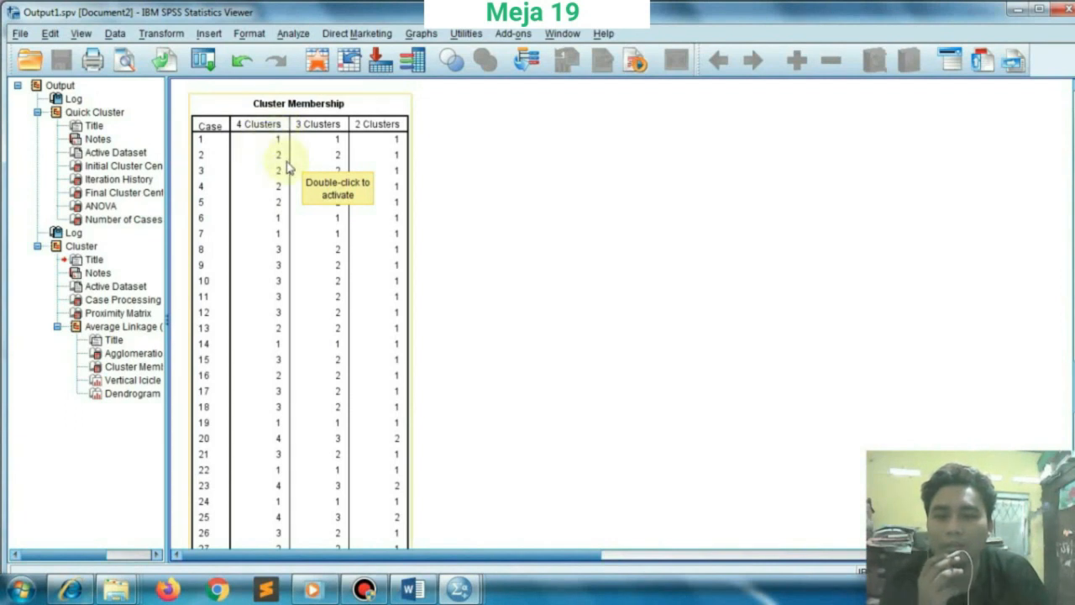
scroll(277, 227, "down", 5)
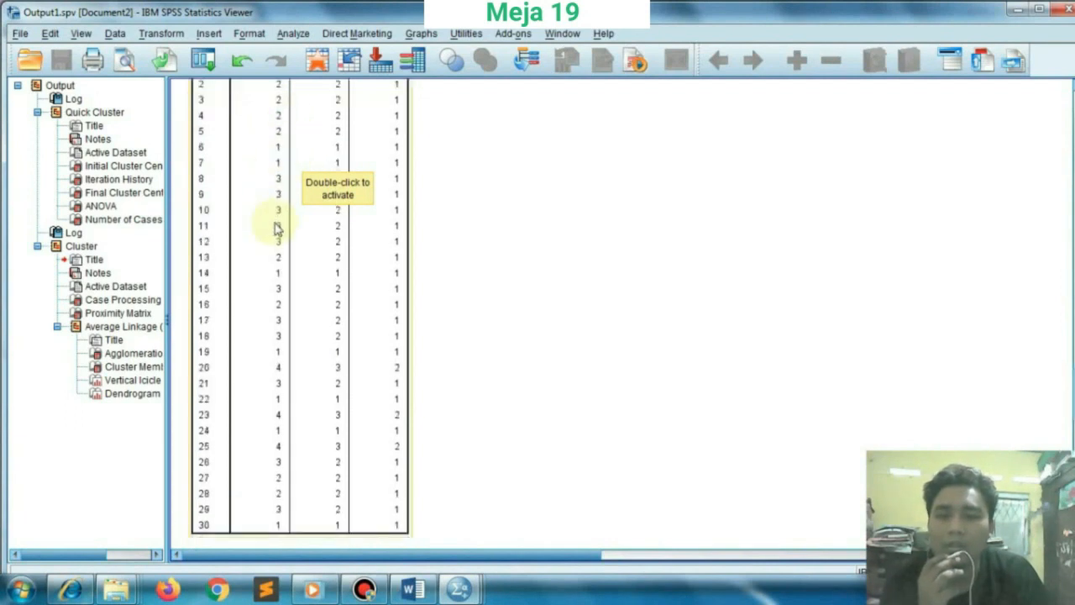
scroll(277, 227, "down", 15)
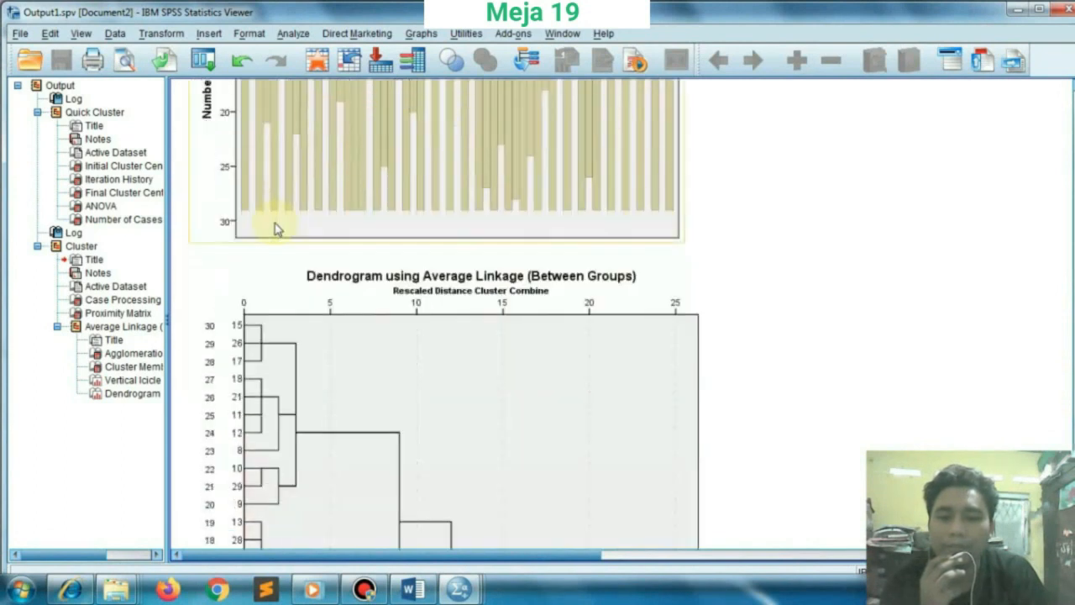
scroll(277, 226, "down", 3)
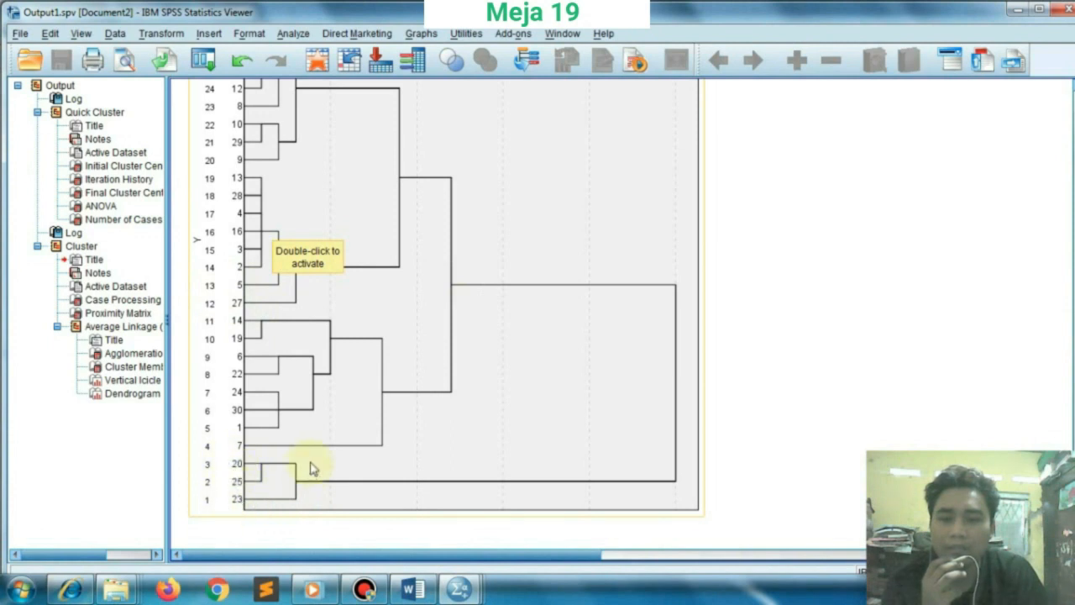
scroll(311, 469, "up", 3)
scroll(310, 469, "up", 1)
Switch to the Word report and read its K-means section from the initial cluster centers and iteration history through the final centers and ANOVA analysis.
scroll(311, 468, "down", 3)
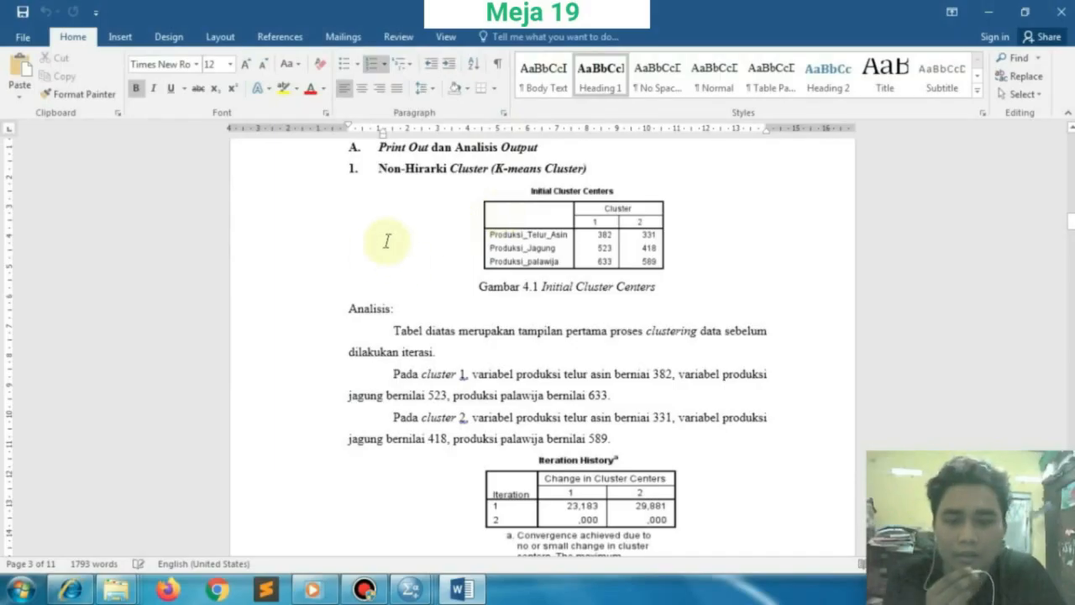
scroll(387, 241, "up", 1)
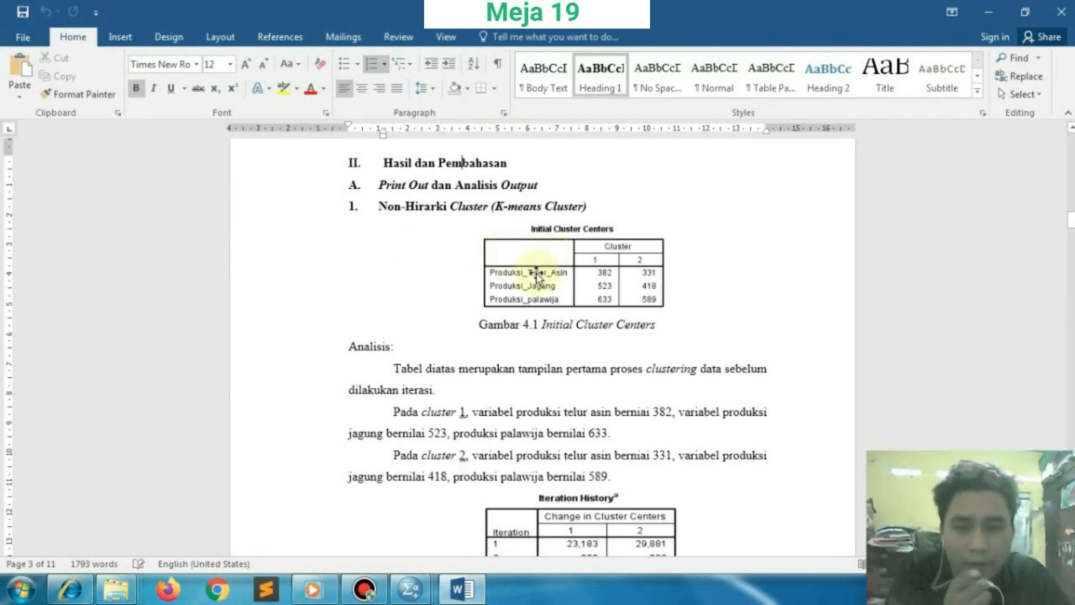
scroll(533, 279, "down", 1)
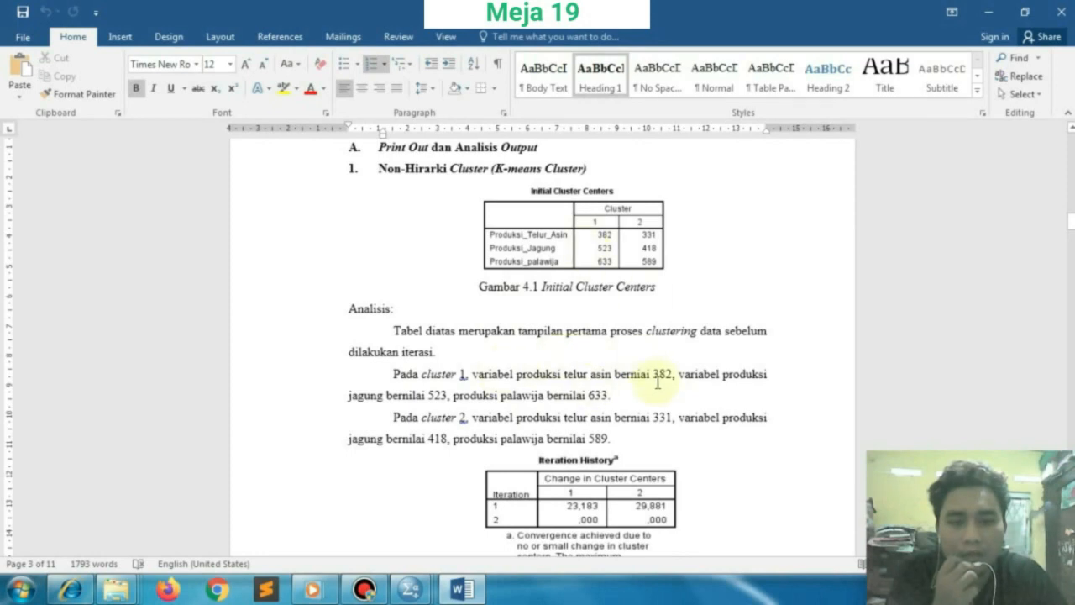
scroll(647, 377, "down", 2)
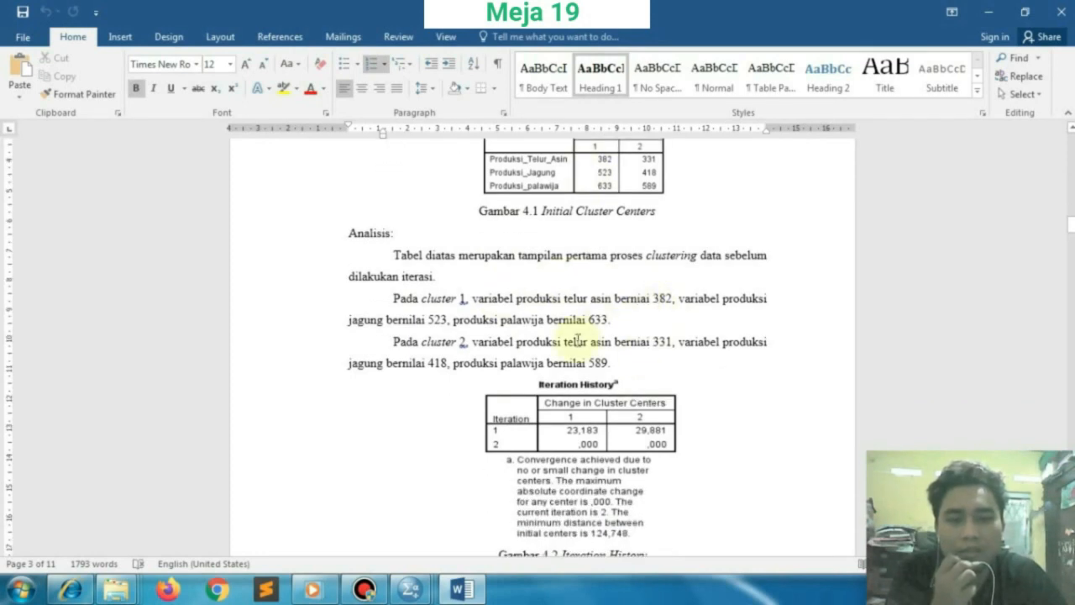
scroll(578, 341, "down", 4)
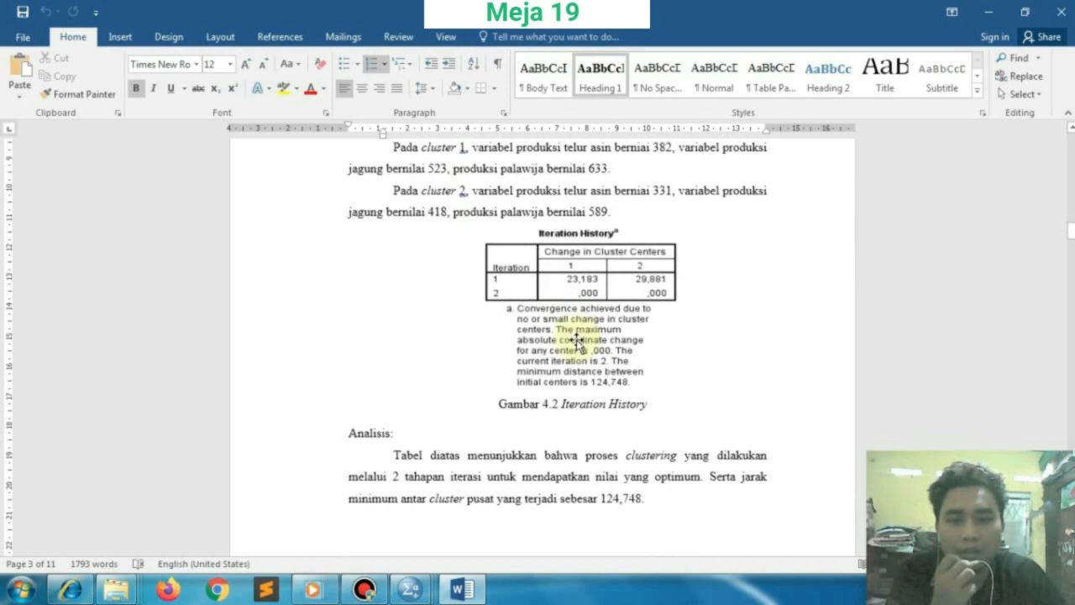
scroll(578, 340, "down", 1)
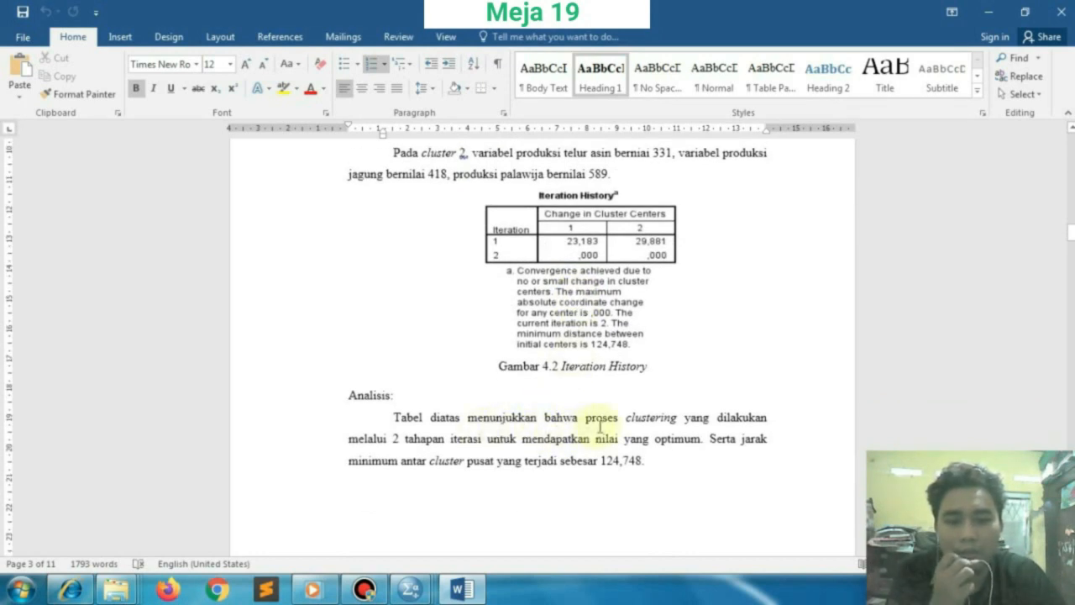
scroll(600, 427, "down", 1)
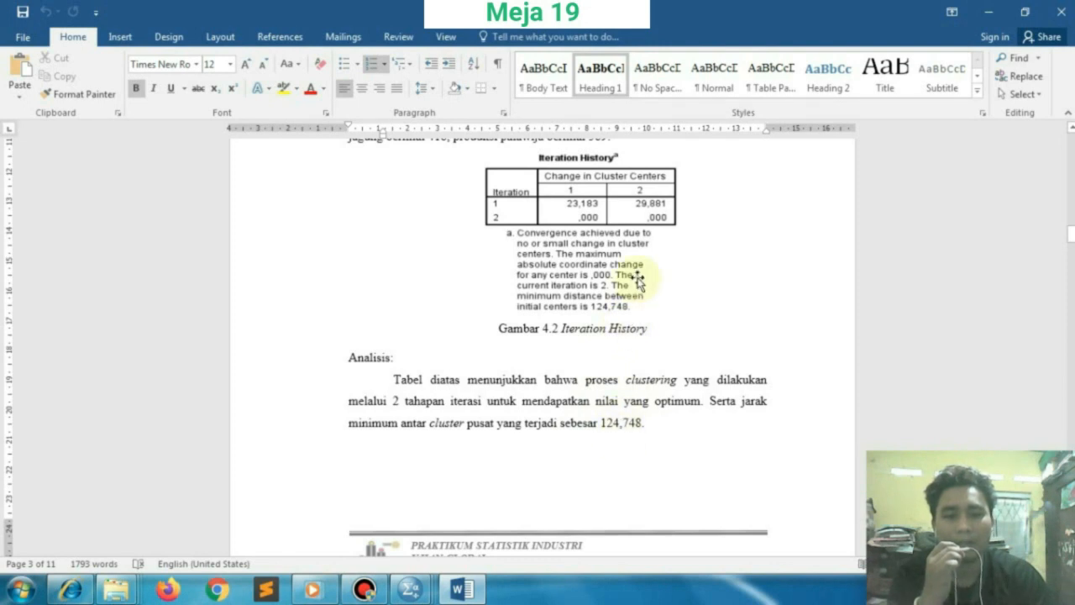
scroll(607, 355, "down", 8)
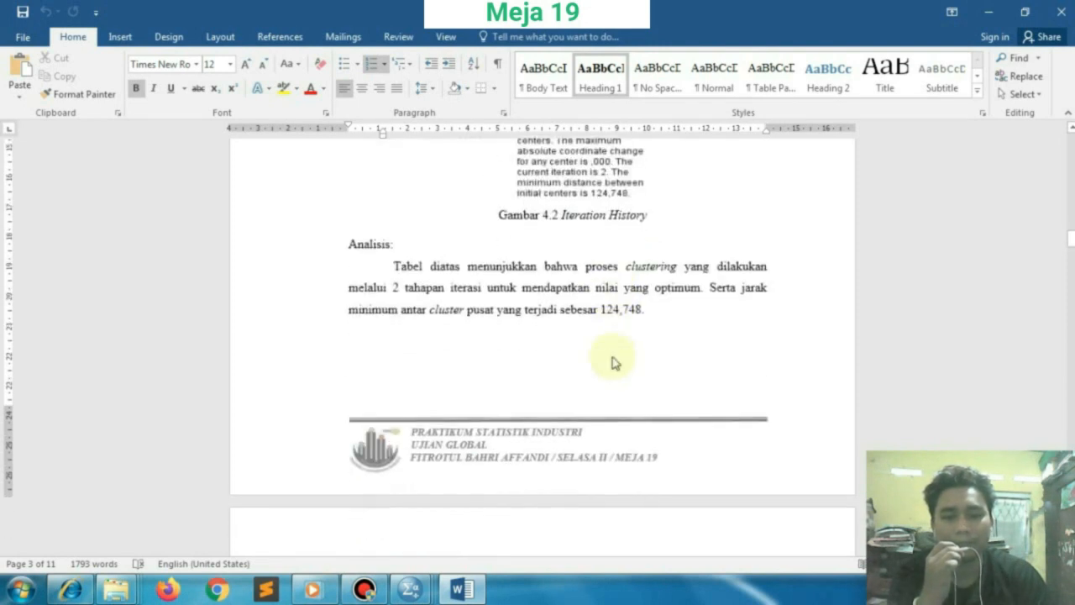
scroll(612, 355, "down", 2)
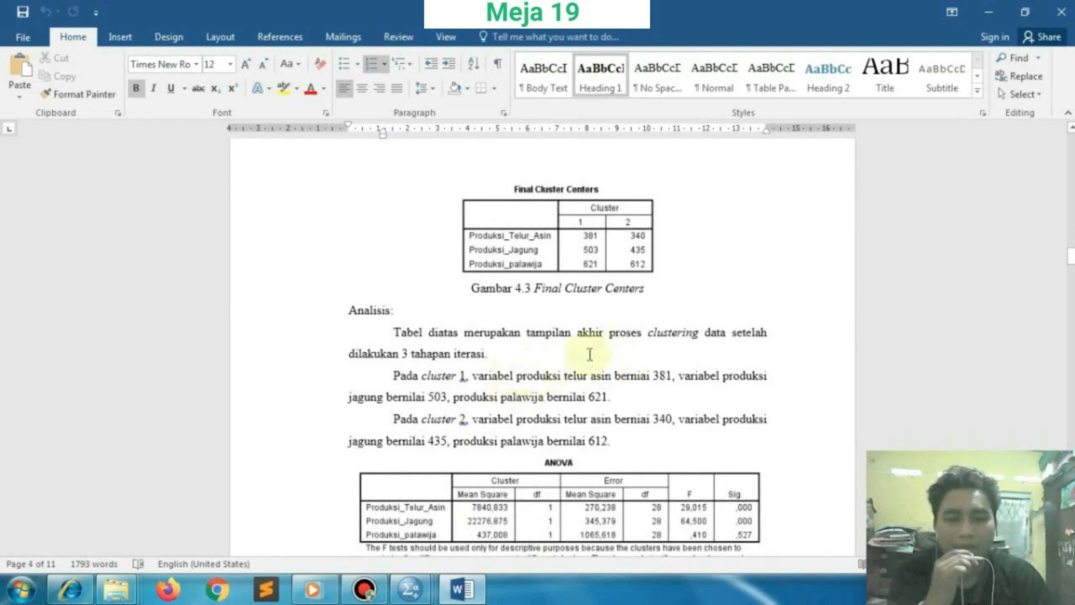
scroll(504, 344, "down", 1)
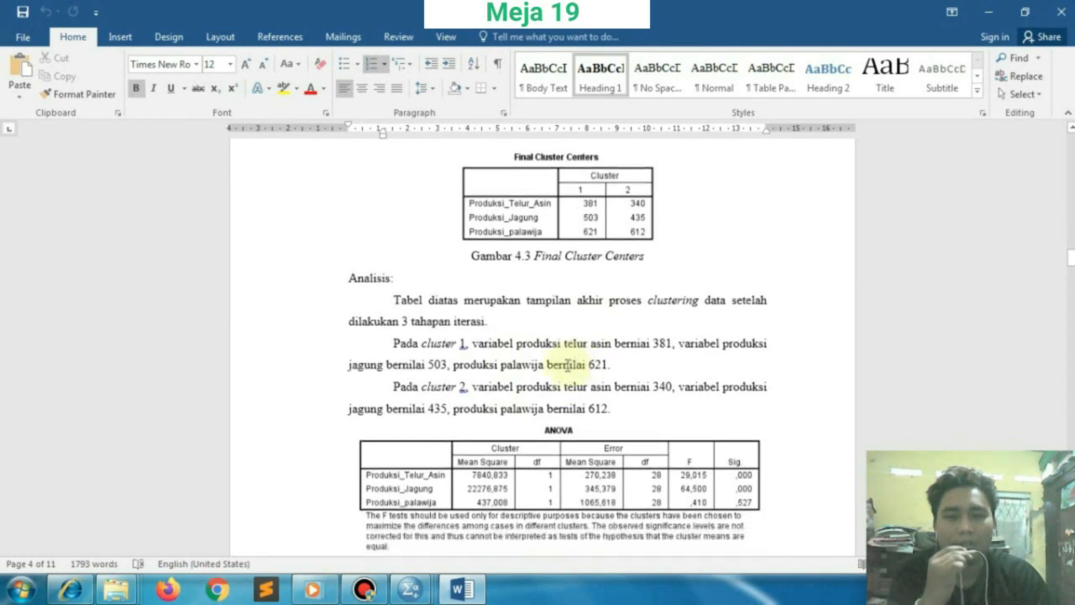
scroll(483, 324, "down", 2)
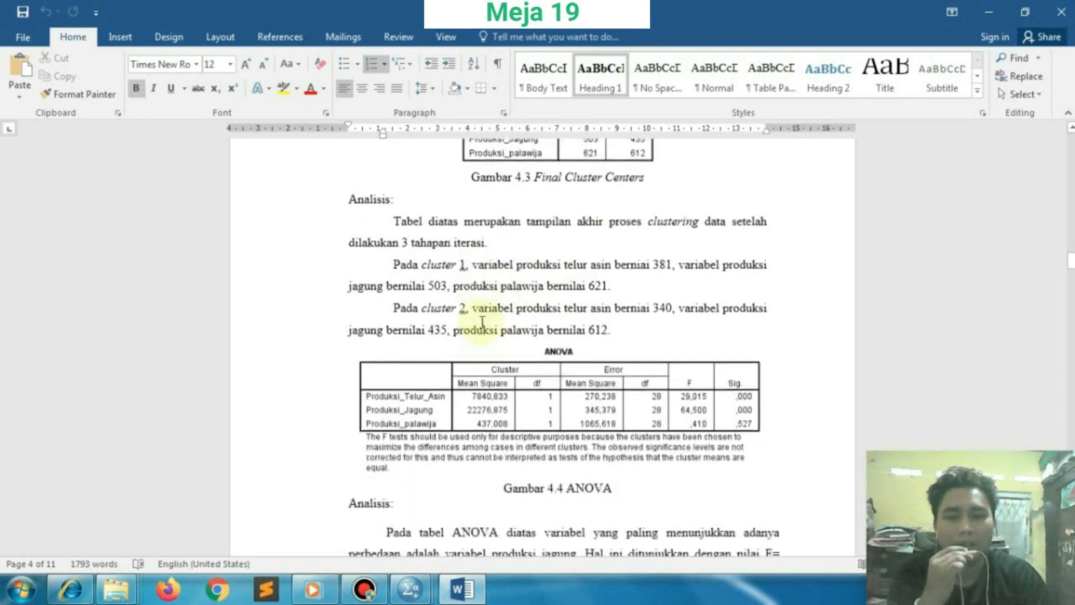
scroll(483, 324, "down", 2)
scroll(483, 324, "down", 2)
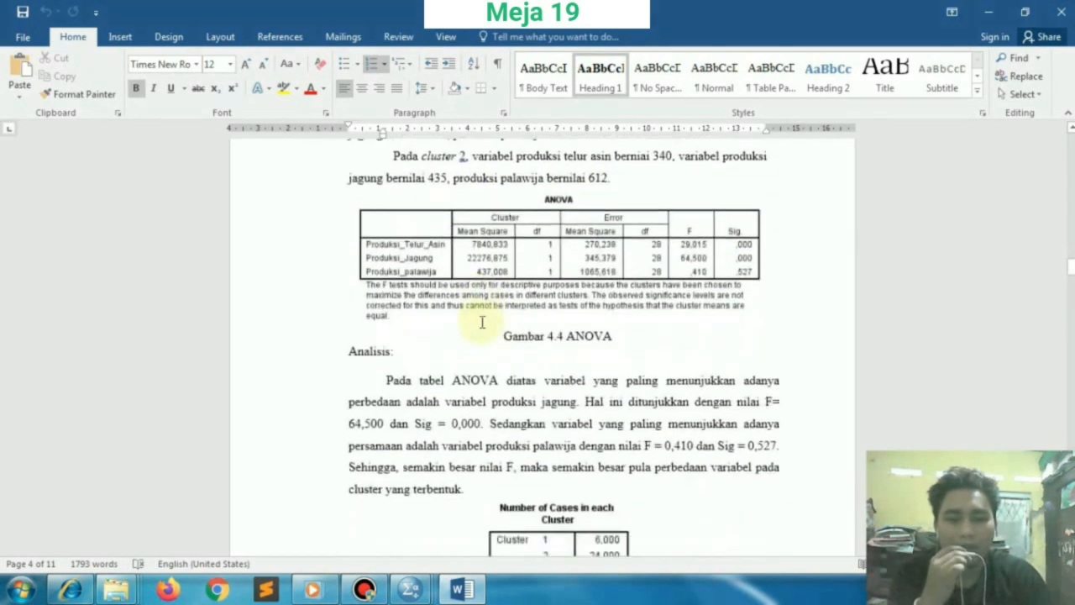